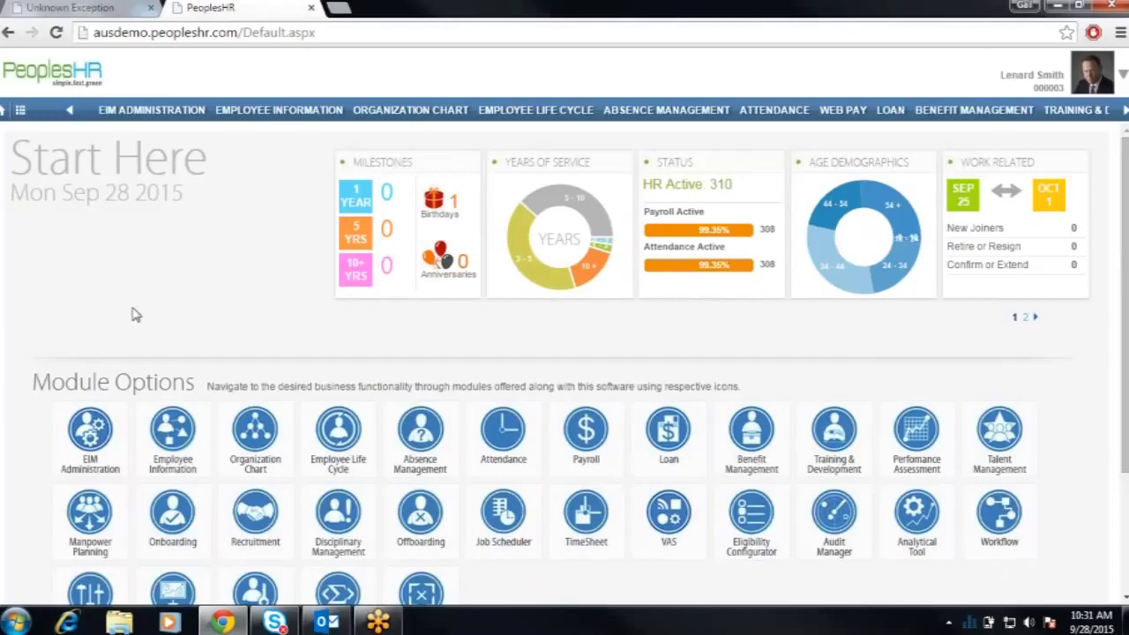
# Step: Look over the home page dashboard and module options, and open the Report Navigator module
pyautogui.scroll(-2, 204, 267)
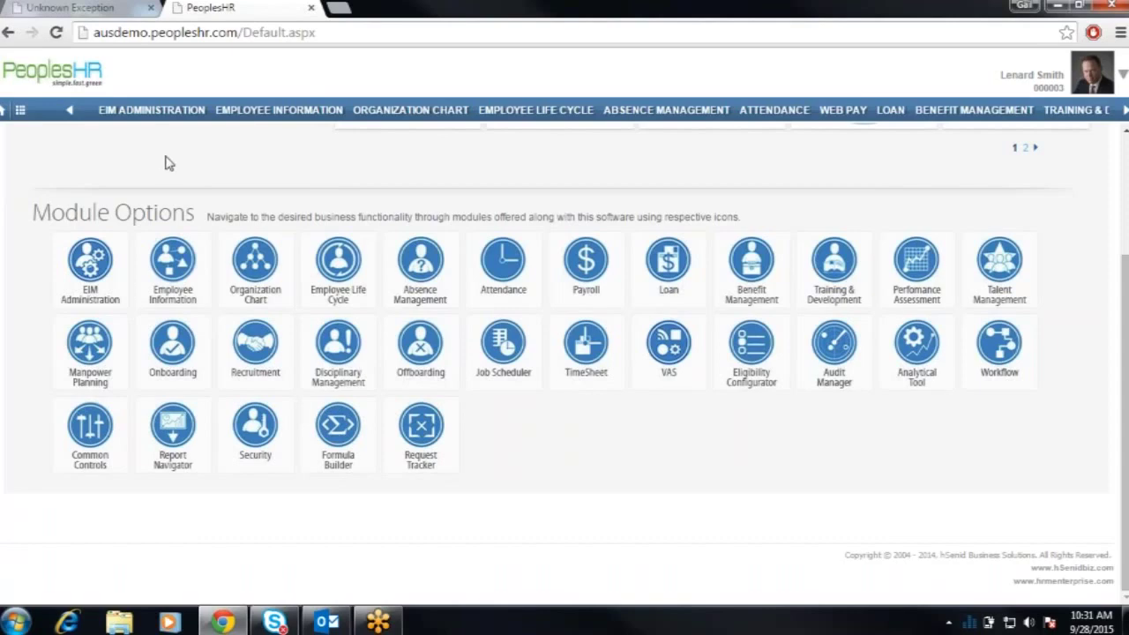
pyautogui.scroll(2, 679, 441)
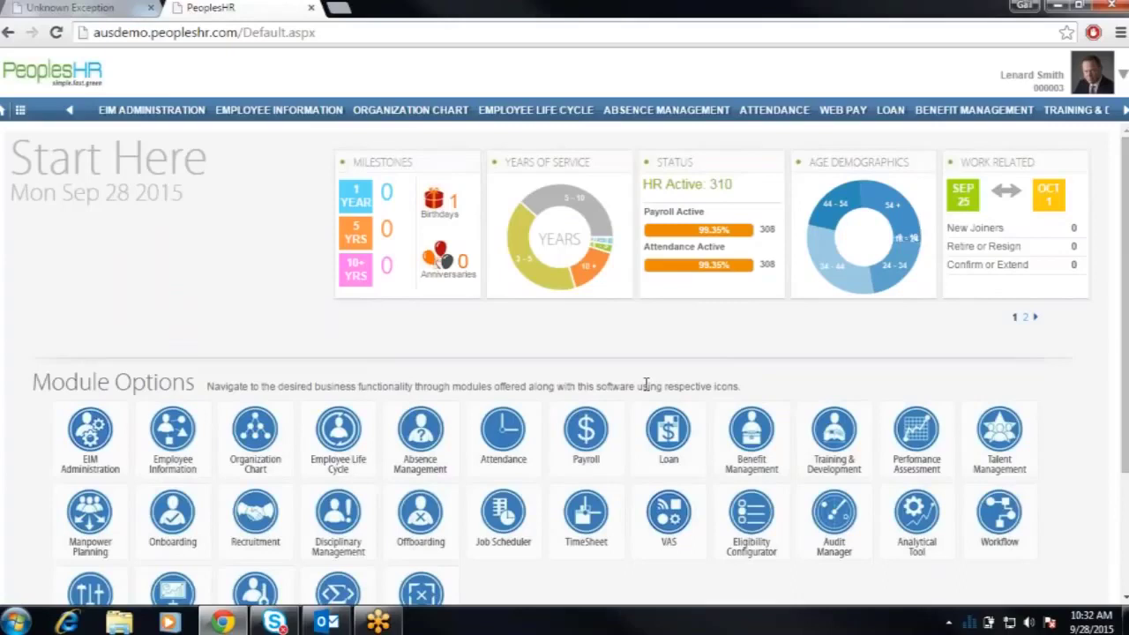
pyautogui.scroll(-2, 646, 385)
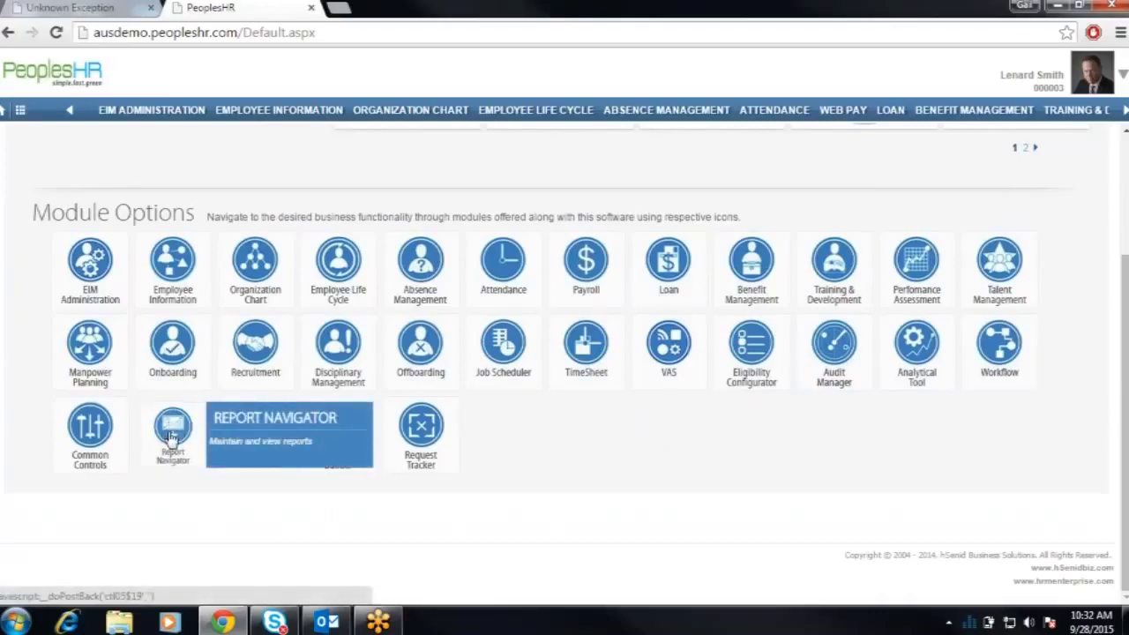
pyautogui.click(173, 432)
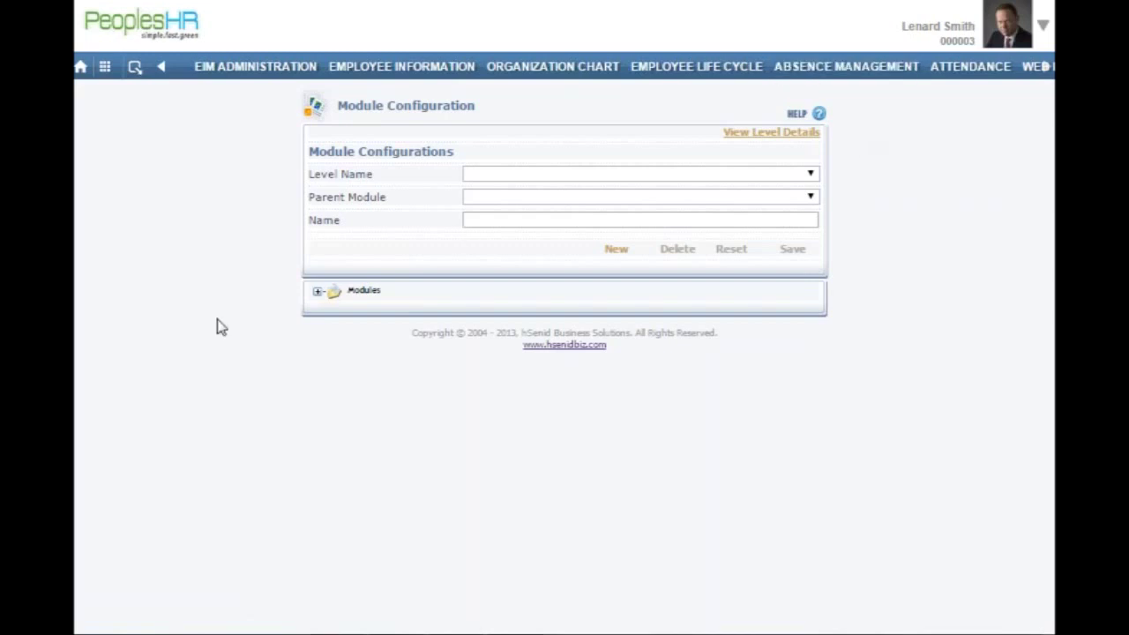
# Step: Expand the Modules tree in Module Configuration and load the Absence Management entry to review its level and application name
pyautogui.click(317, 291)
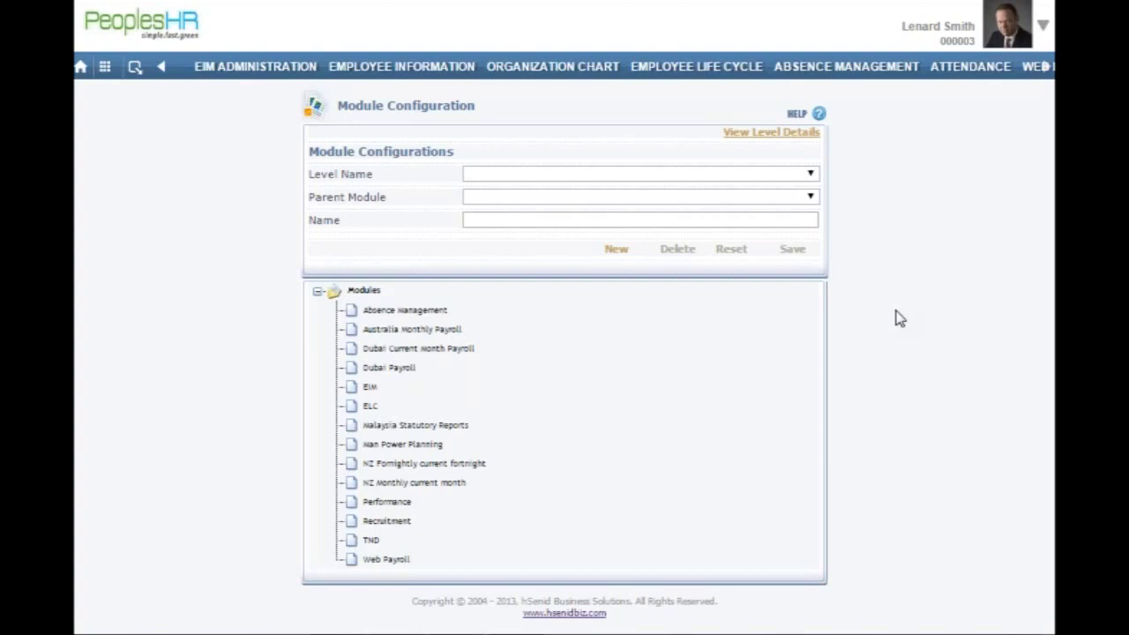
pyautogui.click(408, 312)
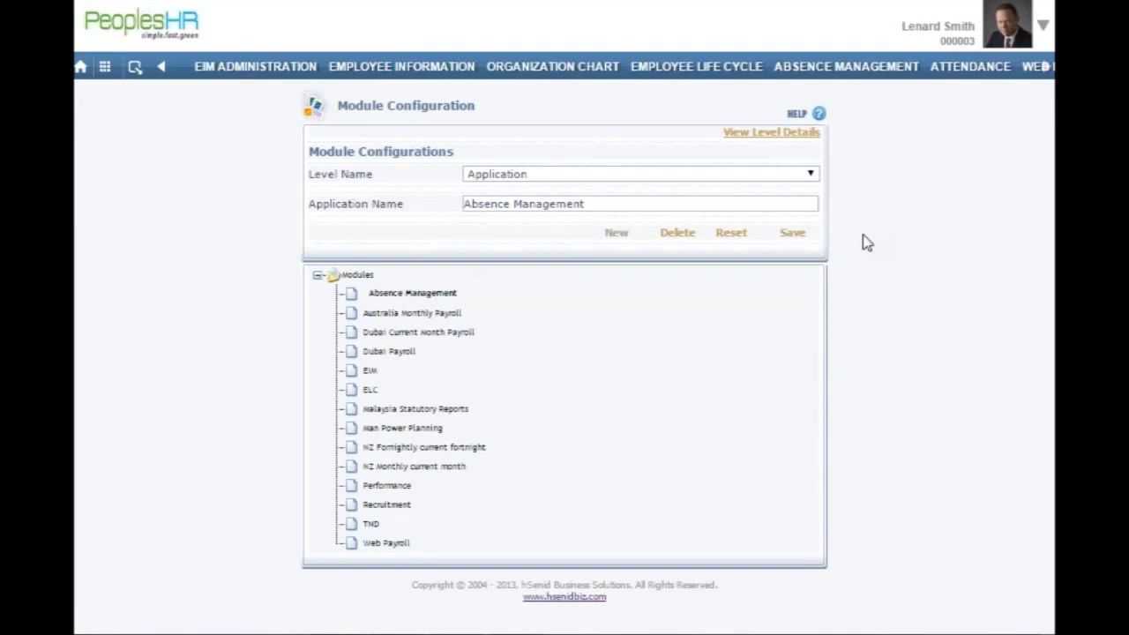
pyautogui.click(515, 205)
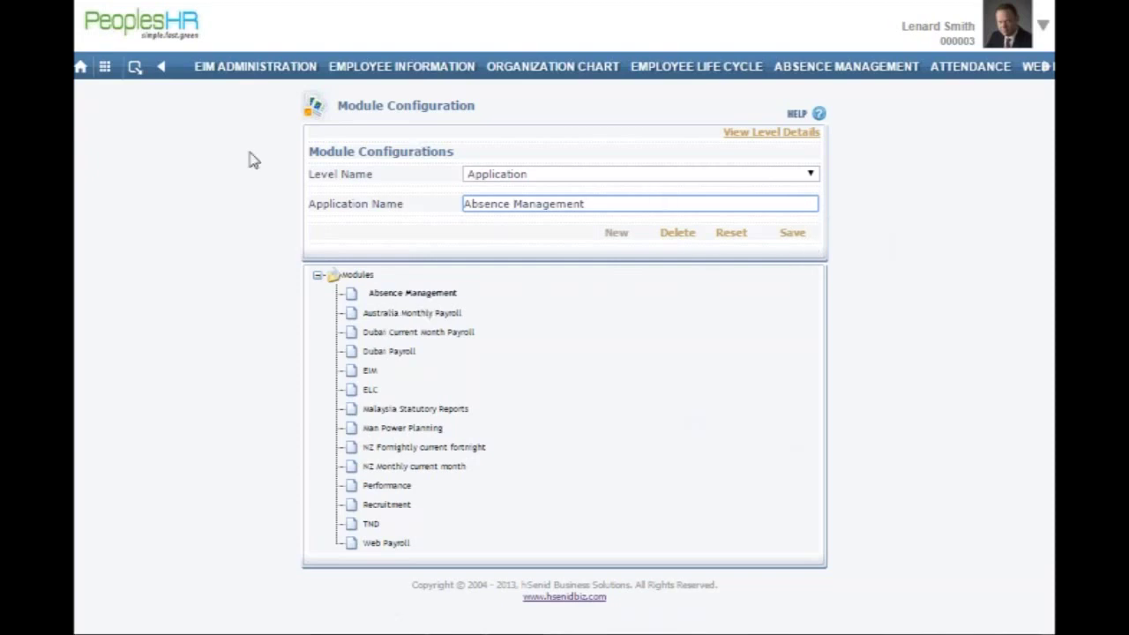
# Step: Return to the Report Navigator page list, open User Groups and load the Aus-Month Payroll group
pyautogui.click(104, 66)
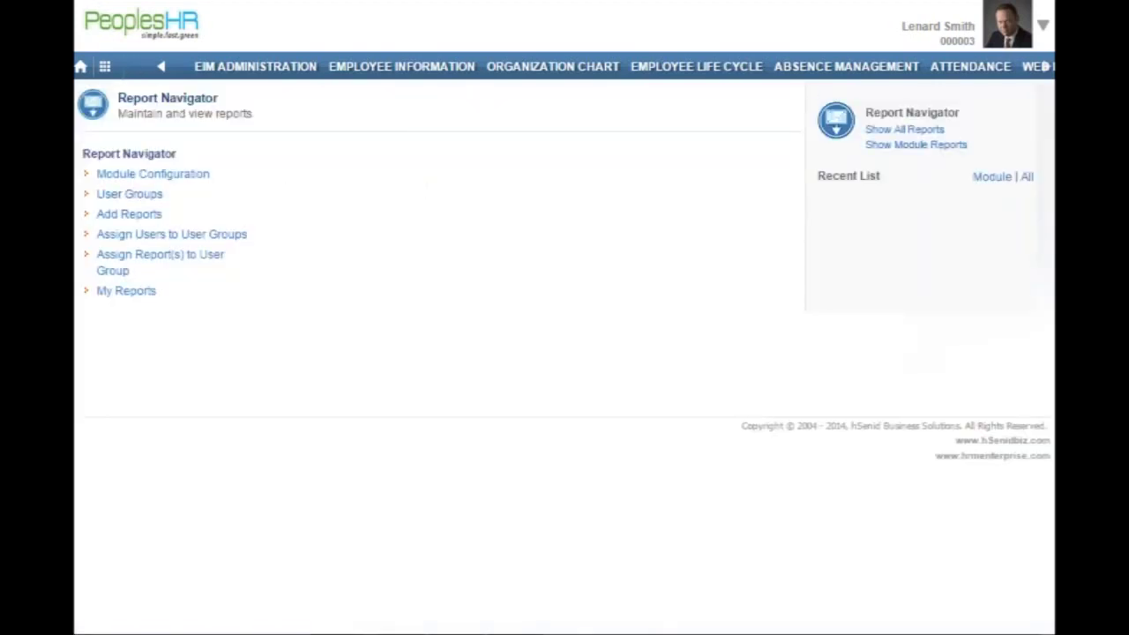
pyautogui.click(117, 195)
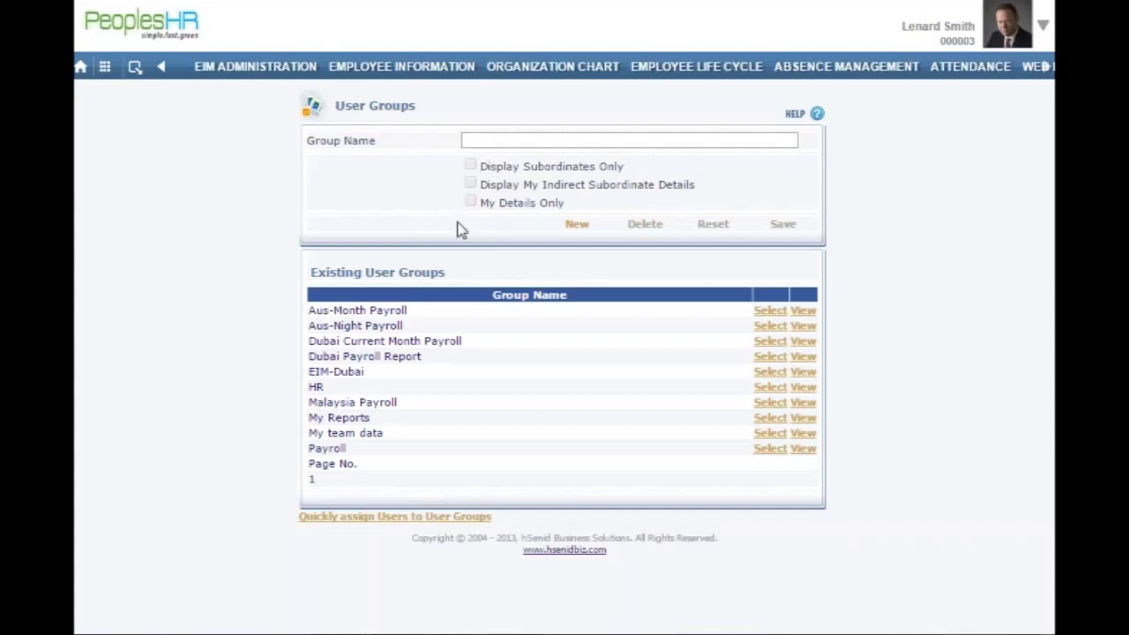
pyautogui.click(767, 314)
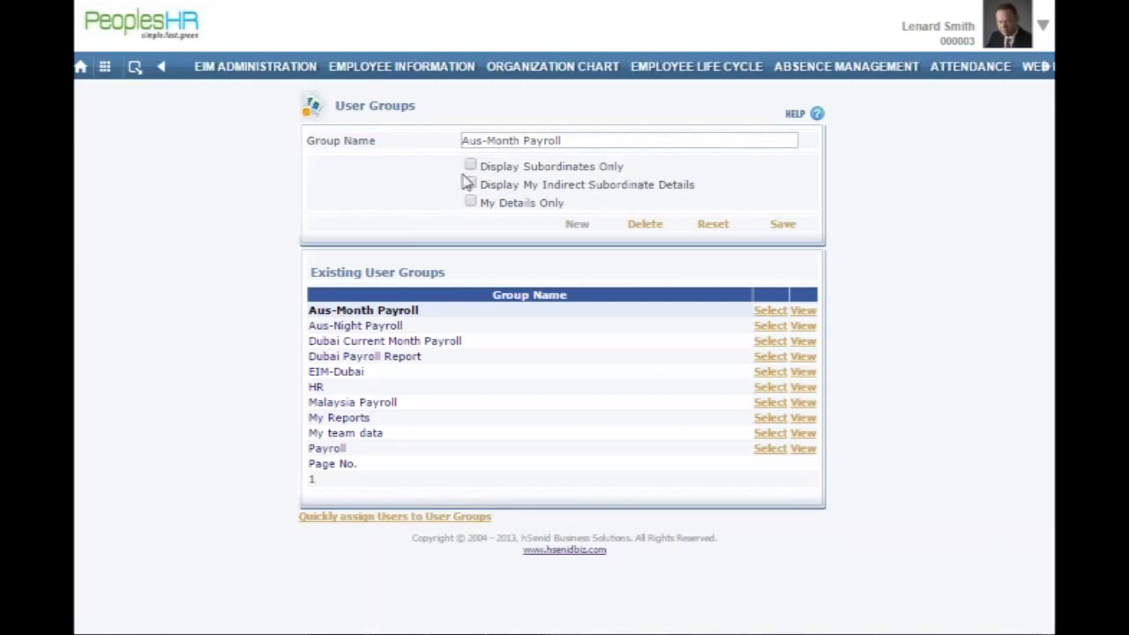
# Step: Try out the Display Subordinates Only, Display My Indirect Subordinate Details and My Details Only options on the Aus-Month Payroll group without saving
pyautogui.click(471, 166)
pyautogui.moveTo(455, 634)
pyautogui.click(470, 182)
pyautogui.click(471, 202)
pyautogui.click(469, 184)
pyautogui.click(469, 167)
pyautogui.click(470, 184)
pyautogui.click(470, 166)
# Step: Load the HR and Malaysia Payroll user groups to review their display options
pyautogui.click(771, 387)
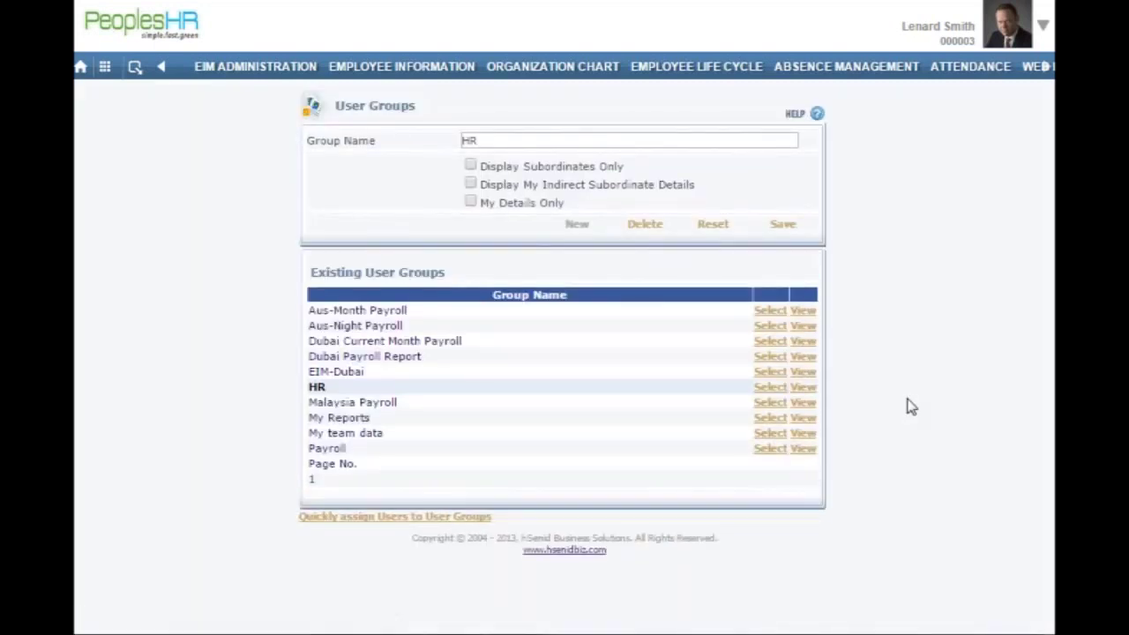
pyautogui.click(782, 418)
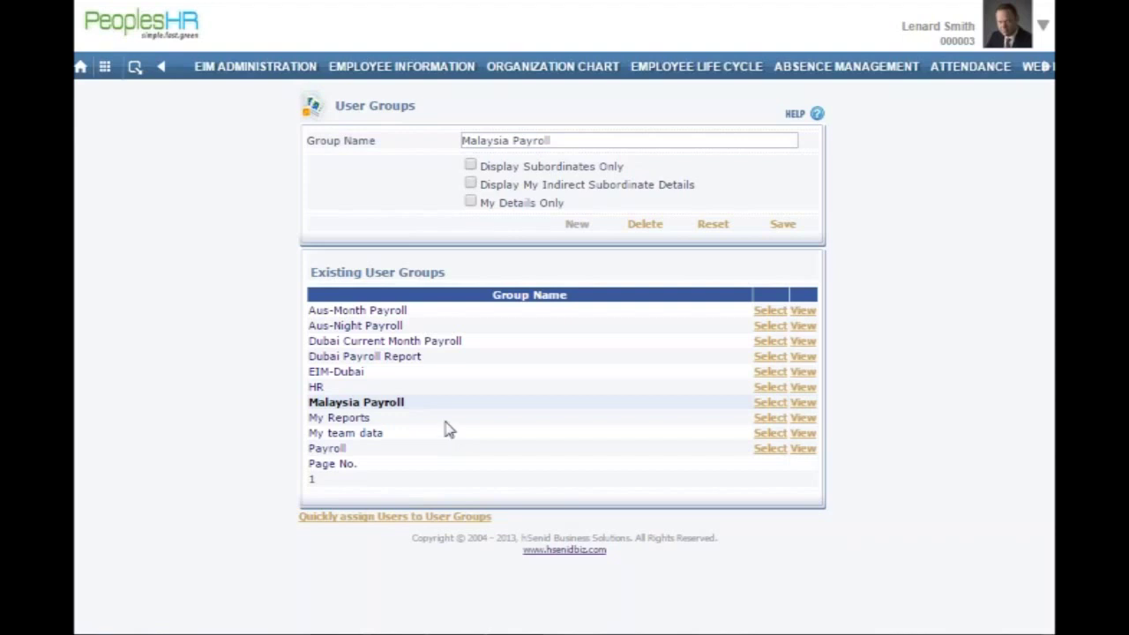
# Step: Try to open the Add Reports page and bring the Report Navigator page list back up
pyautogui.click(139, 78)
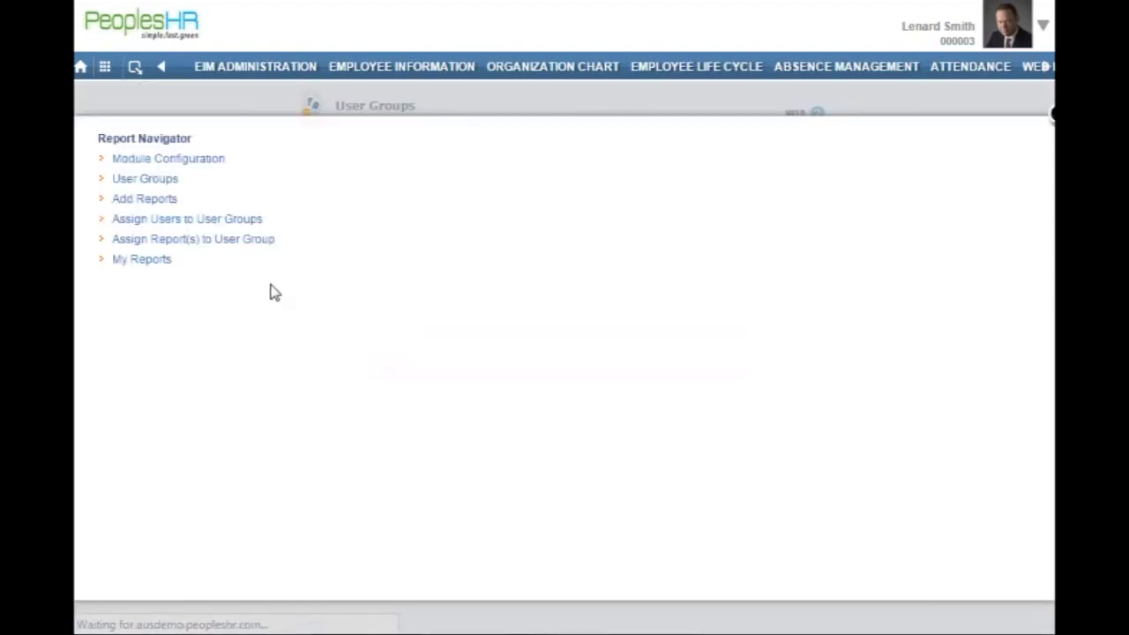
pyautogui.click(144, 200)
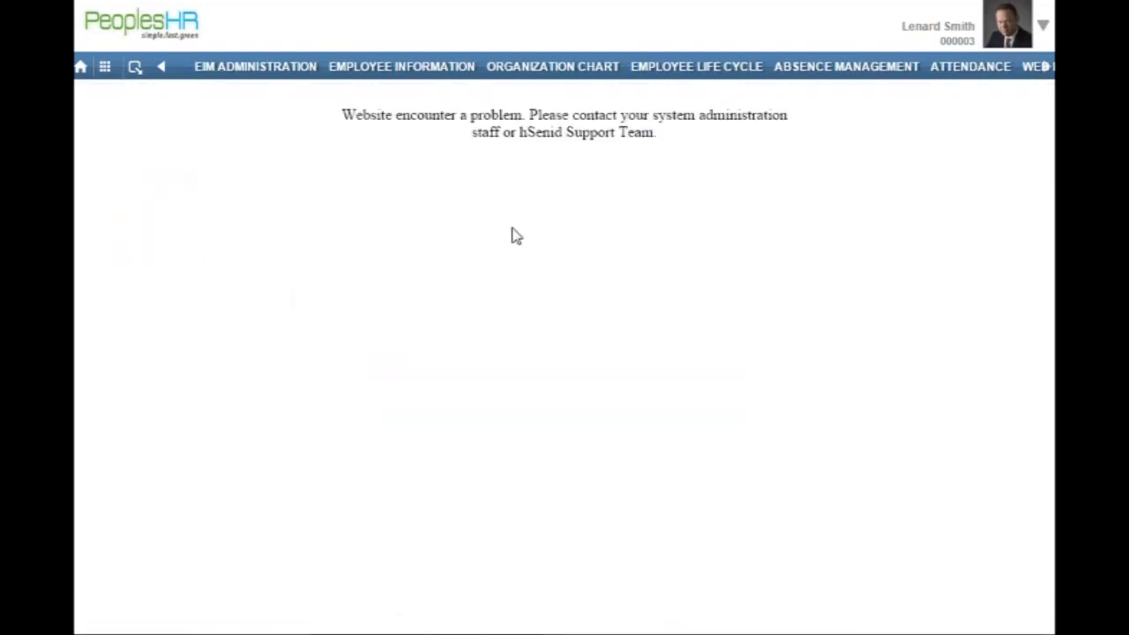
pyautogui.click(134, 70)
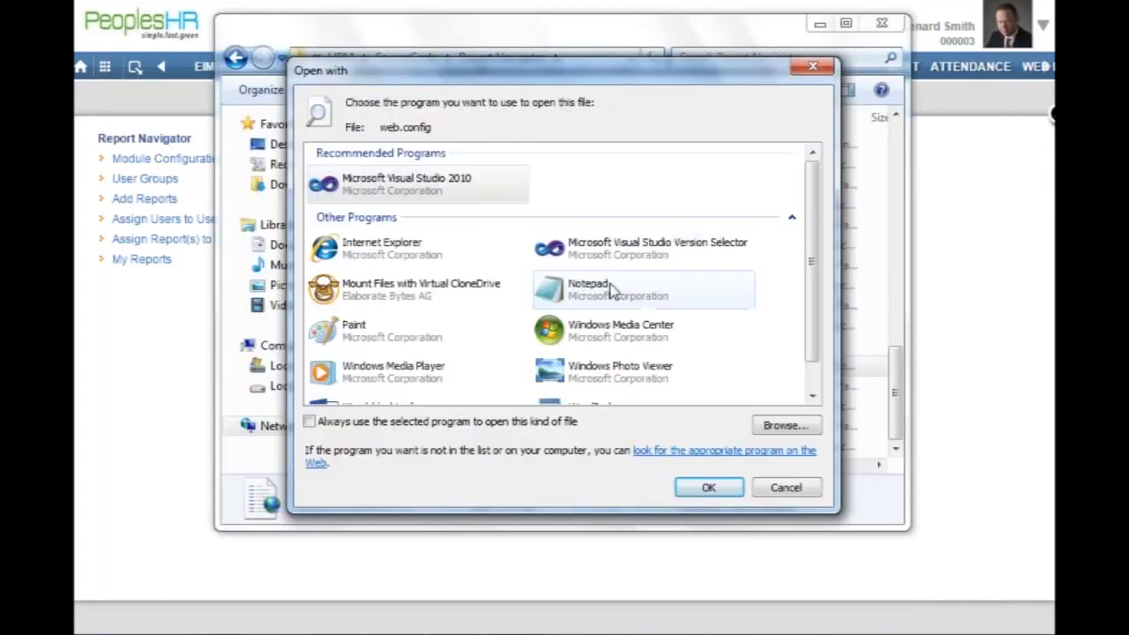
# Step: Open web.config in Notepad, maximize the window and highlight the opening appSettings tag
pyautogui.click(605, 292)
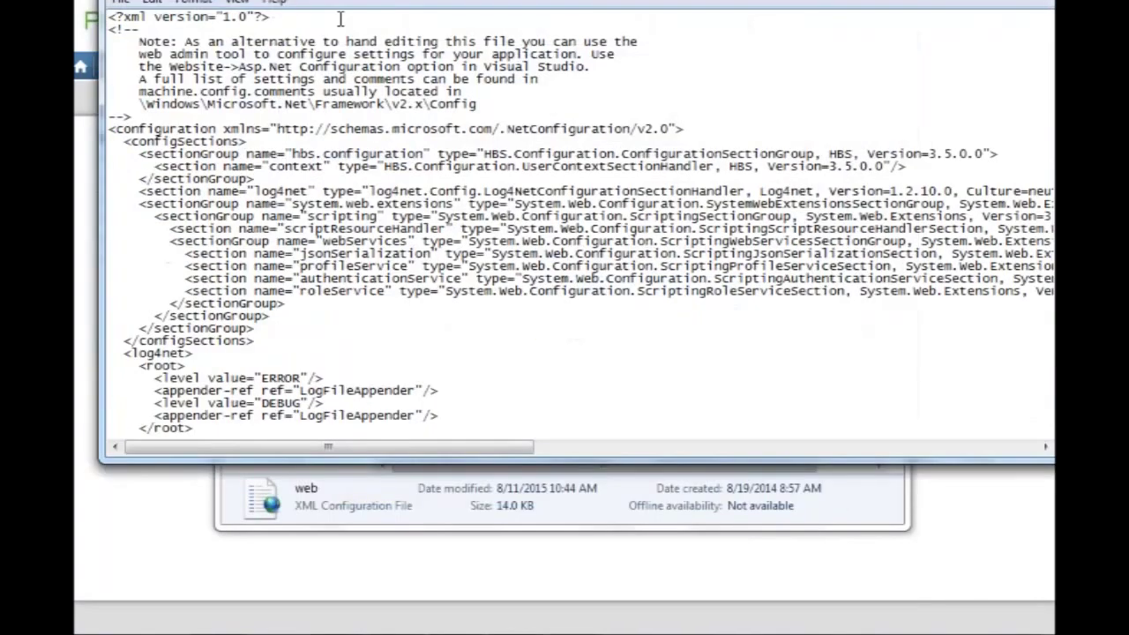
pyautogui.doubleClick(340, 0)
pyautogui.click(539, 308)
pyautogui.scroll(-20, 539, 308)
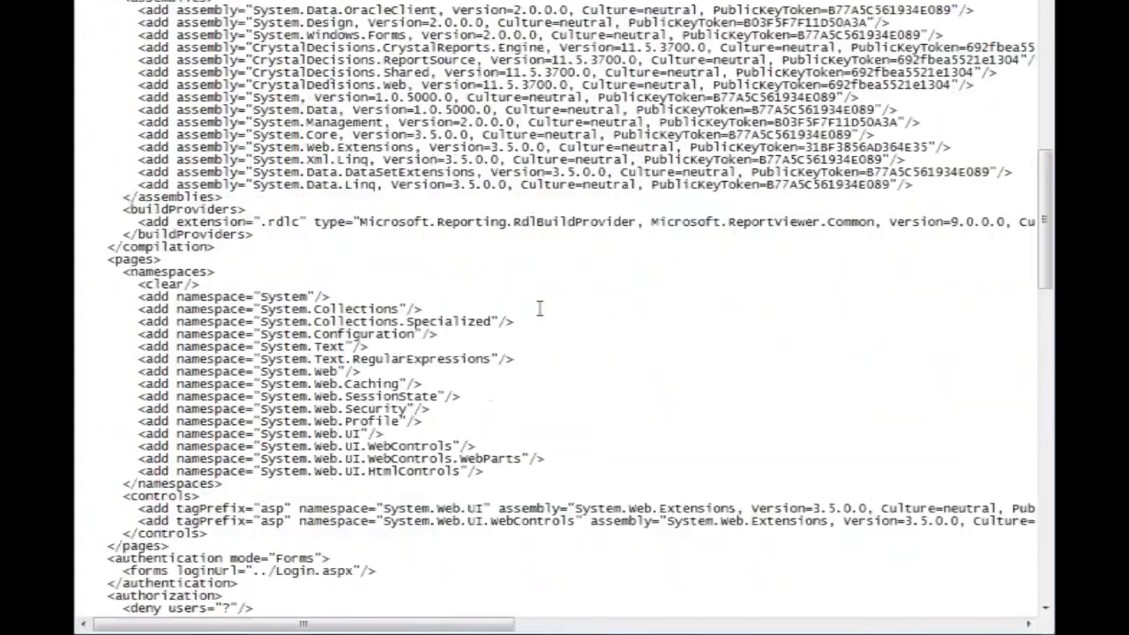
pyautogui.scroll(2, 538, 308)
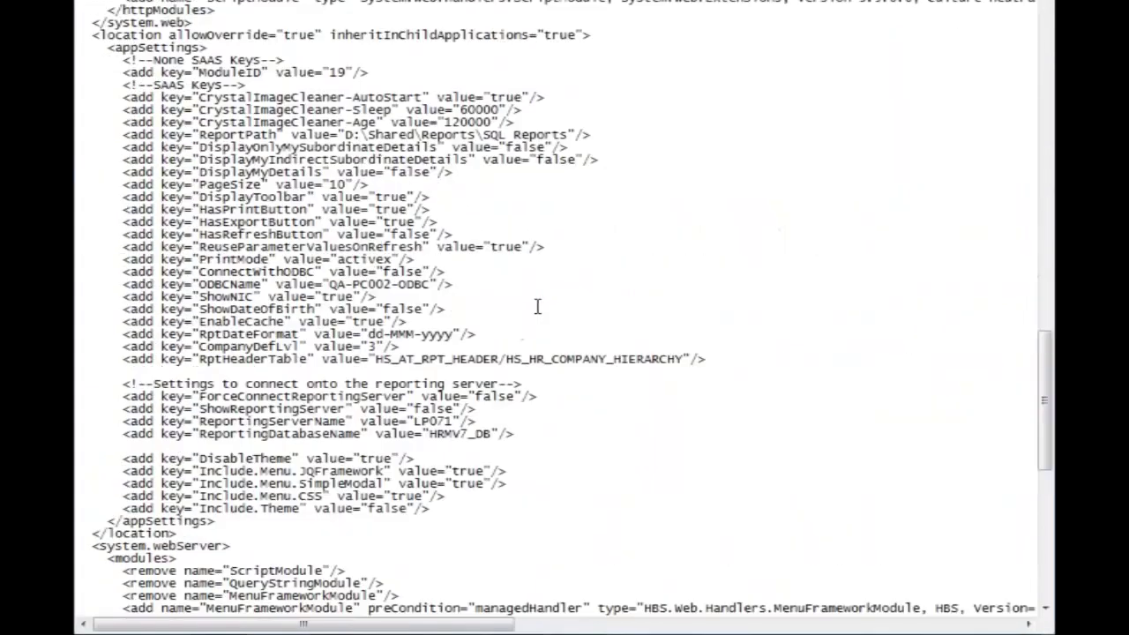
pyautogui.moveTo(108, 48); pyautogui.dragTo(249, 50)
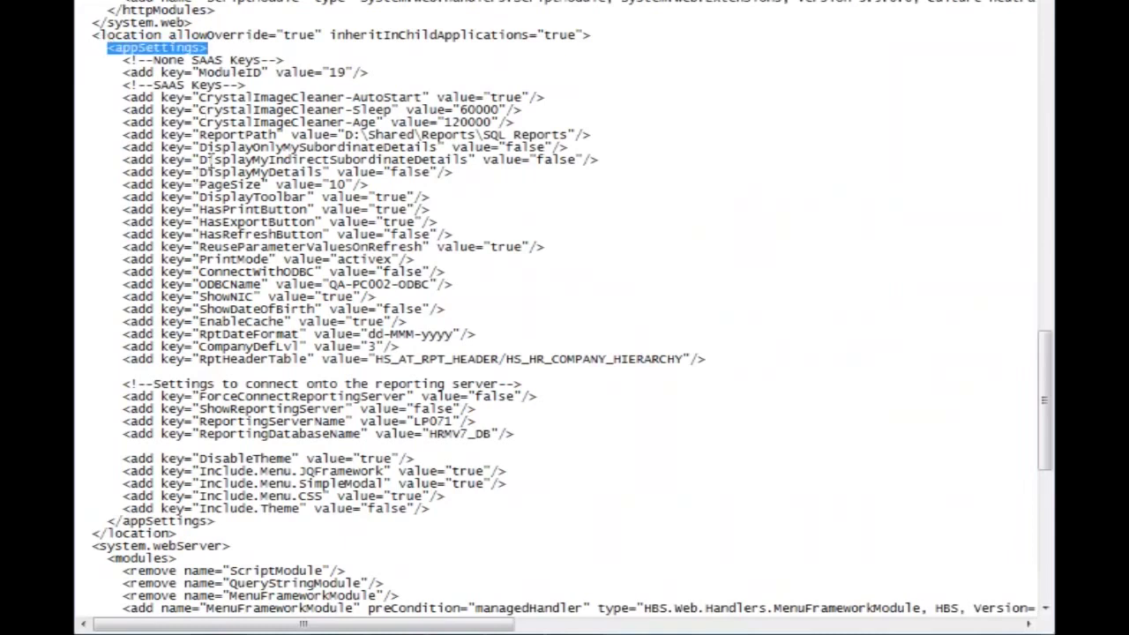
# Step: Highlight the ReportPath key in appSettings and its folder path value to examine where reports are stored
pyautogui.click(202, 135)
pyautogui.moveTo(202, 135); pyautogui.dragTo(277, 135)
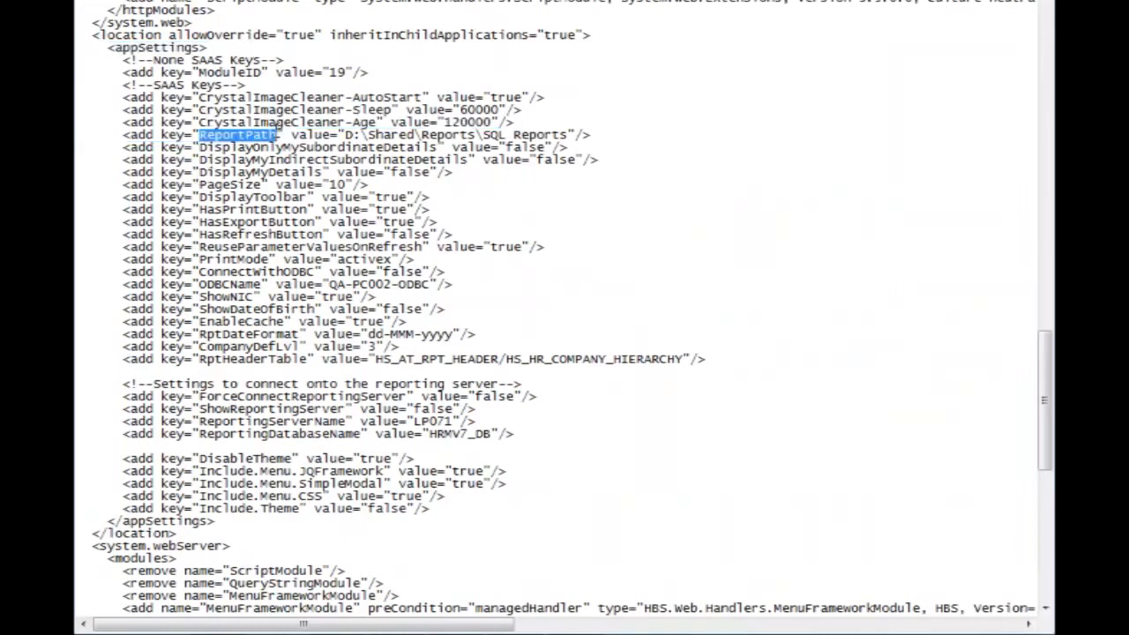
pyautogui.moveTo(345, 135); pyautogui.dragTo(572, 135)
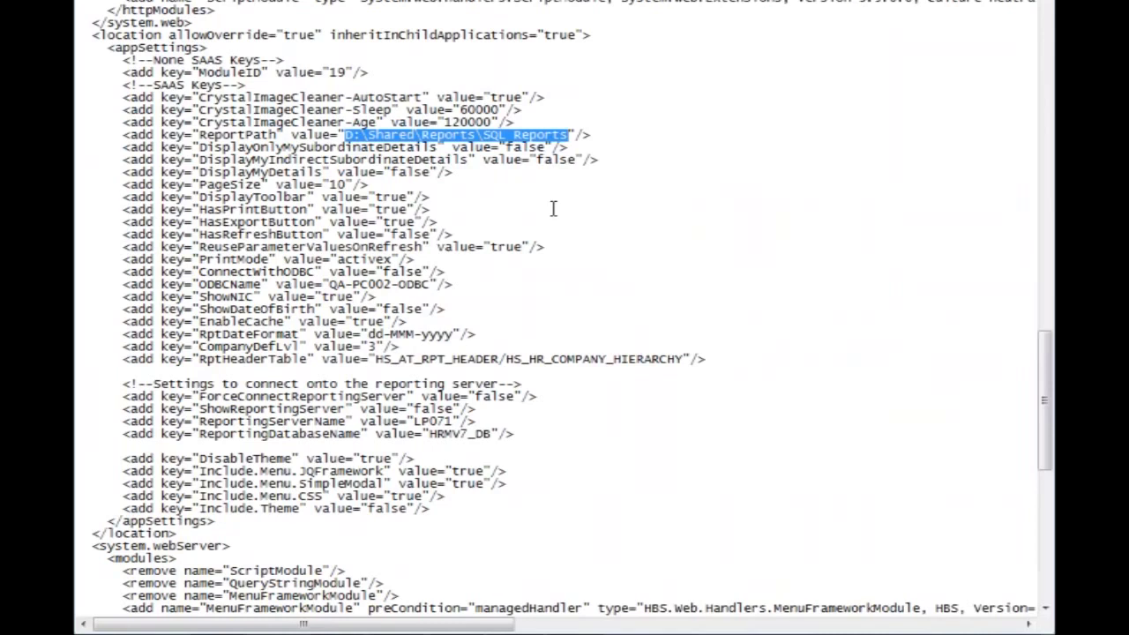
pyautogui.click(573, 134)
pyautogui.moveTo(573, 134)
pyautogui.mouseDown()
pyautogui.moveTo(348, 135)
pyautogui.moveTo(591, 135)
pyautogui.mouseUp()
pyautogui.click(345, 135)
pyautogui.click(571, 141)
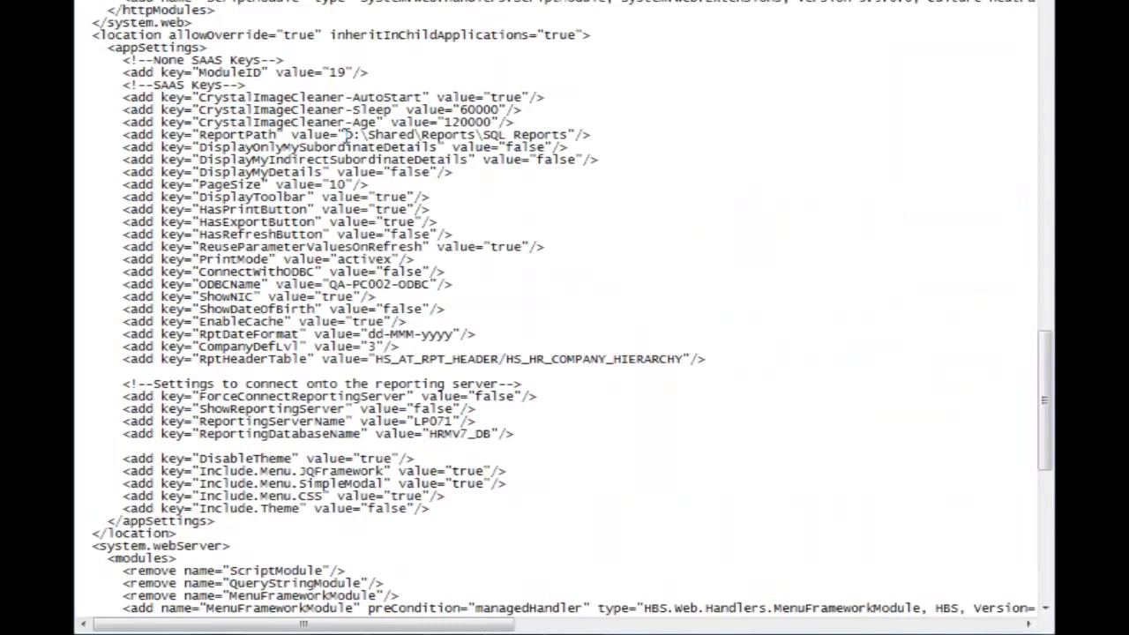
pyautogui.moveTo(344, 134); pyautogui.dragTo(577, 140)
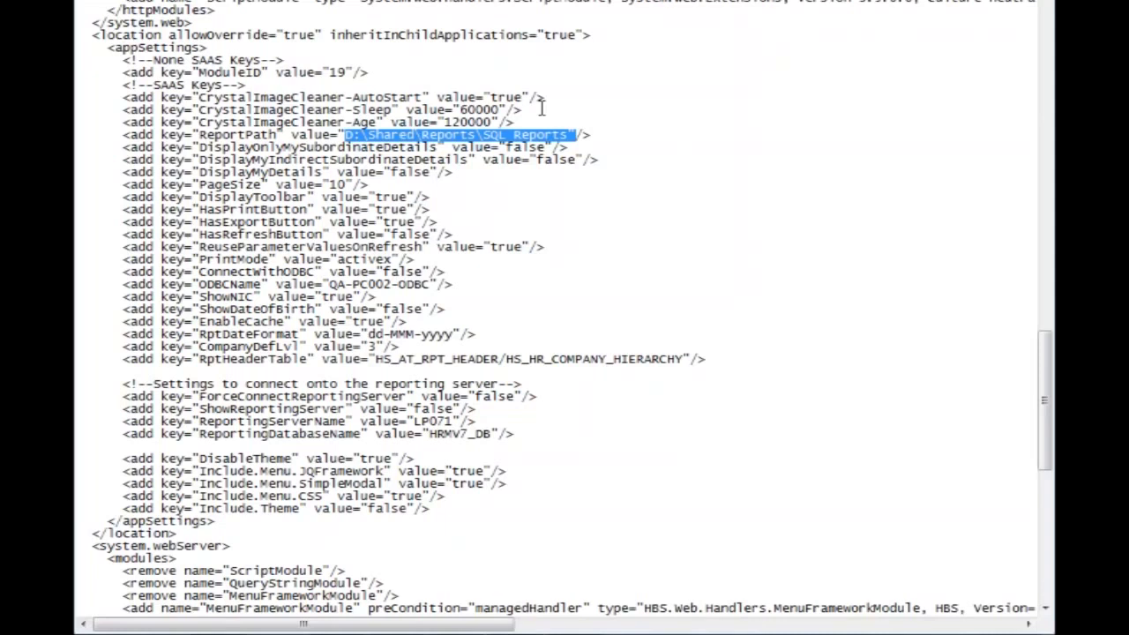
pyautogui.click(344, 135)
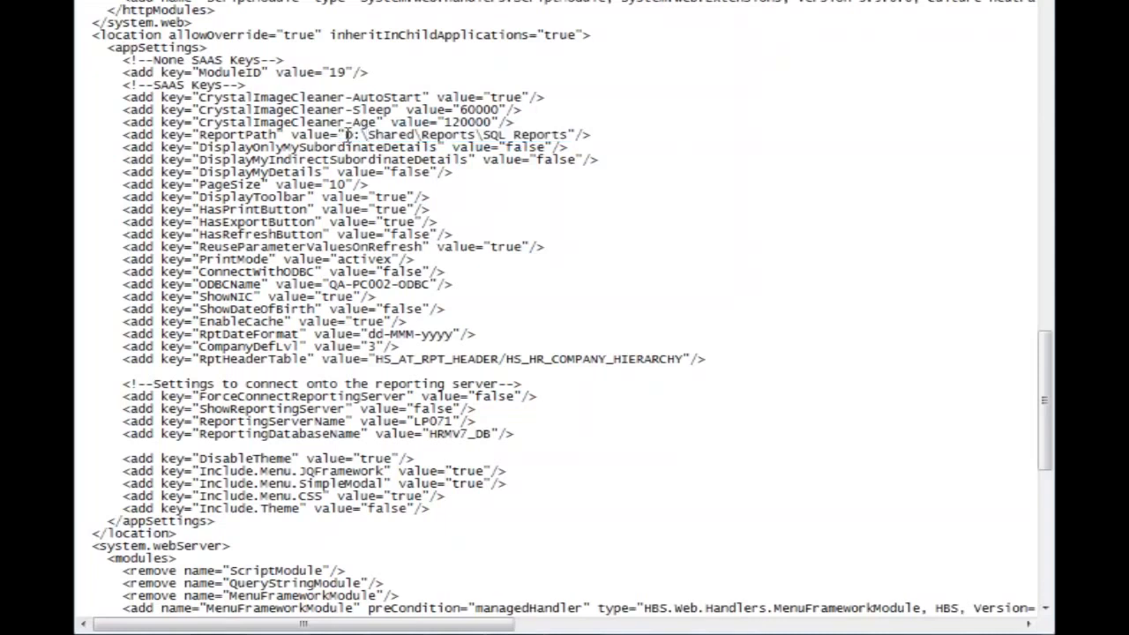
pyautogui.moveTo(344, 134); pyautogui.dragTo(571, 135)
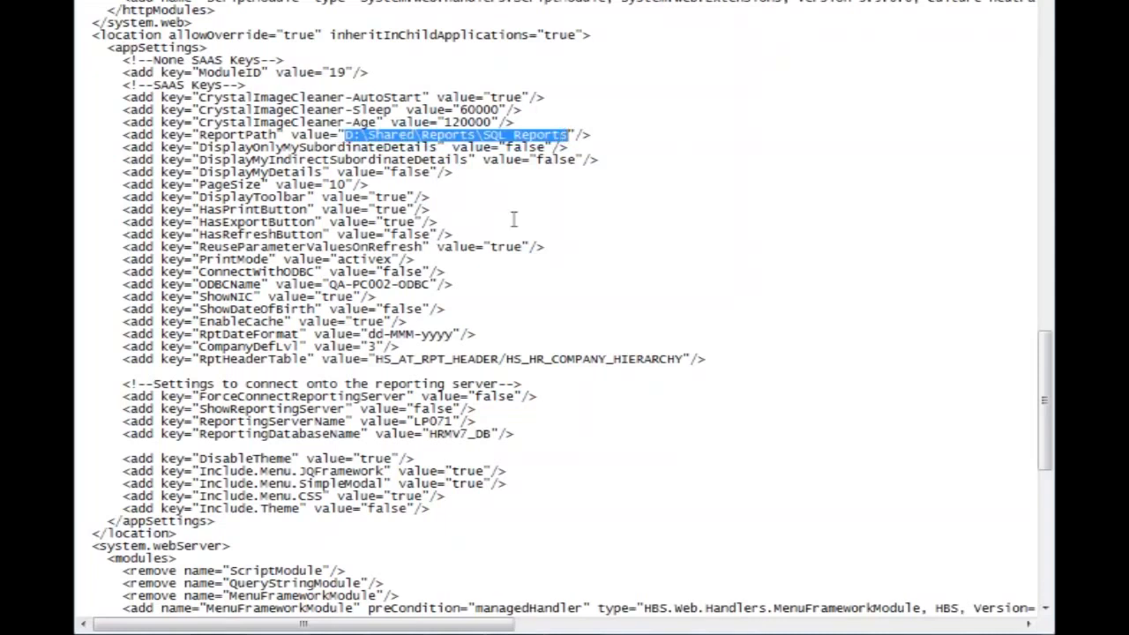
pyautogui.click(430, 209)
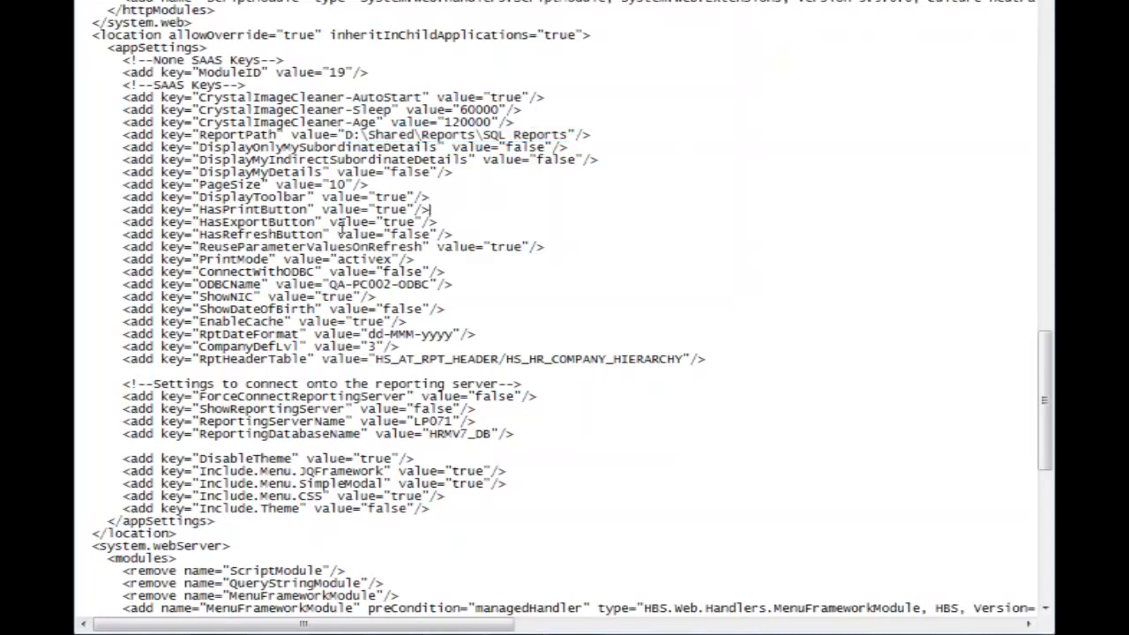
# Step: Highlight the DisplayOnlyMySubordinateDetails, DisplayMyIndirectSubordinateDetails and DisplayMyDetails lines to examine the data access keys
pyautogui.moveTo(123, 146); pyautogui.dragTo(607, 173)
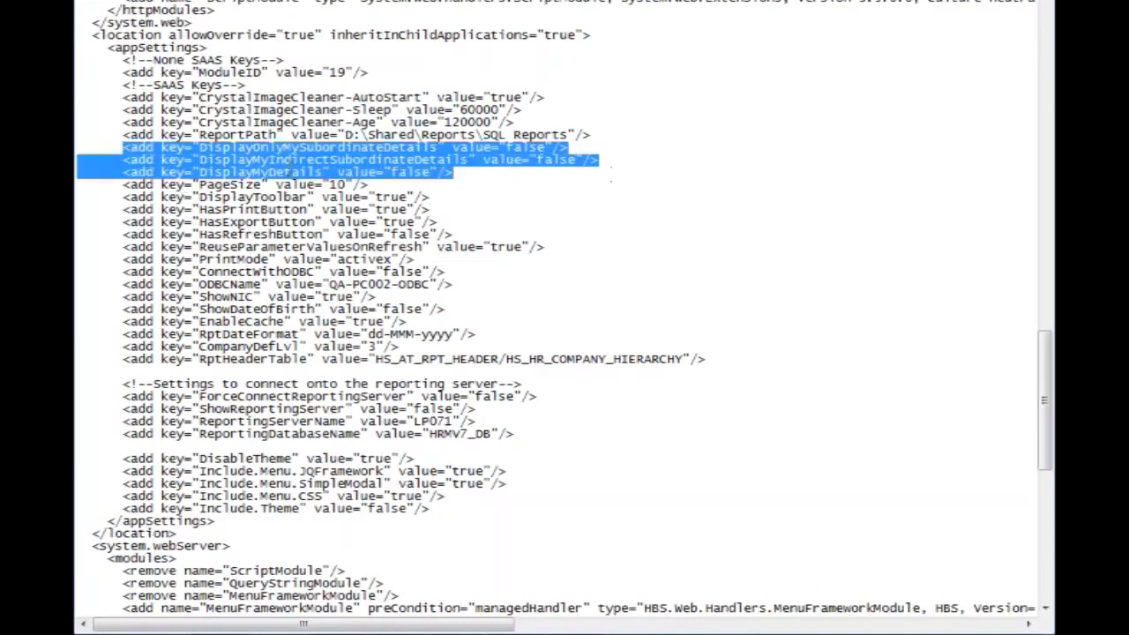
pyautogui.click(293, 152)
pyautogui.moveTo(474, 172); pyautogui.dragTo(122, 147)
pyautogui.click(339, 163)
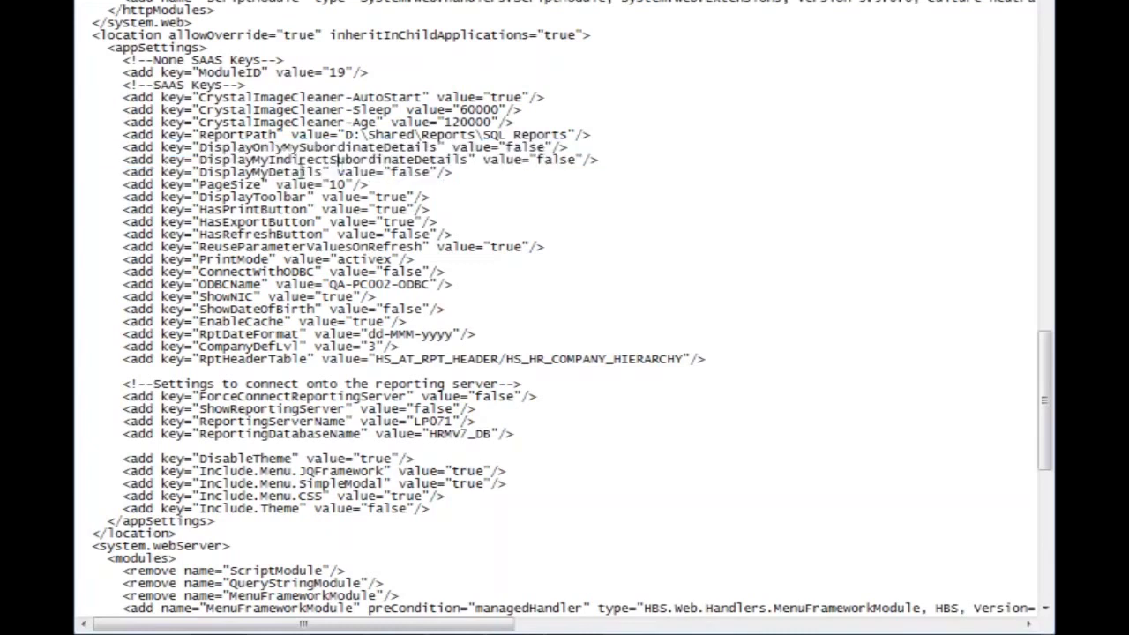
pyautogui.click(409, 172)
pyautogui.moveTo(465, 168); pyautogui.dragTo(123, 148)
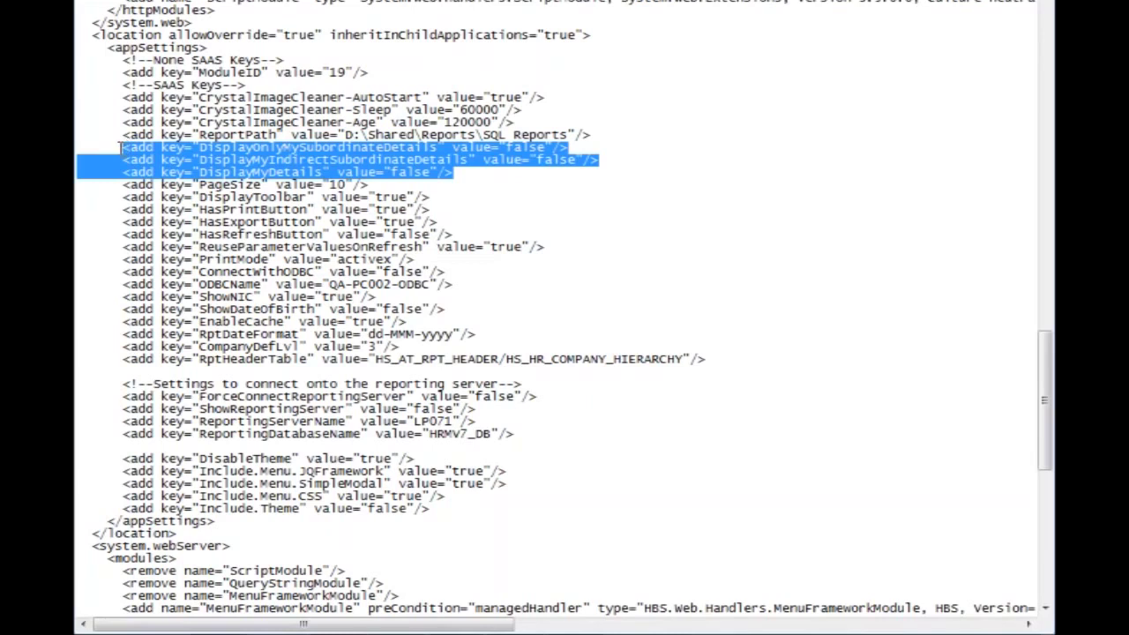
# Step: Point out the values of the DisplayMyDetails key and the two subordinate detail keys above it
pyautogui.moveTo(452, 172); pyautogui.dragTo(337, 171)
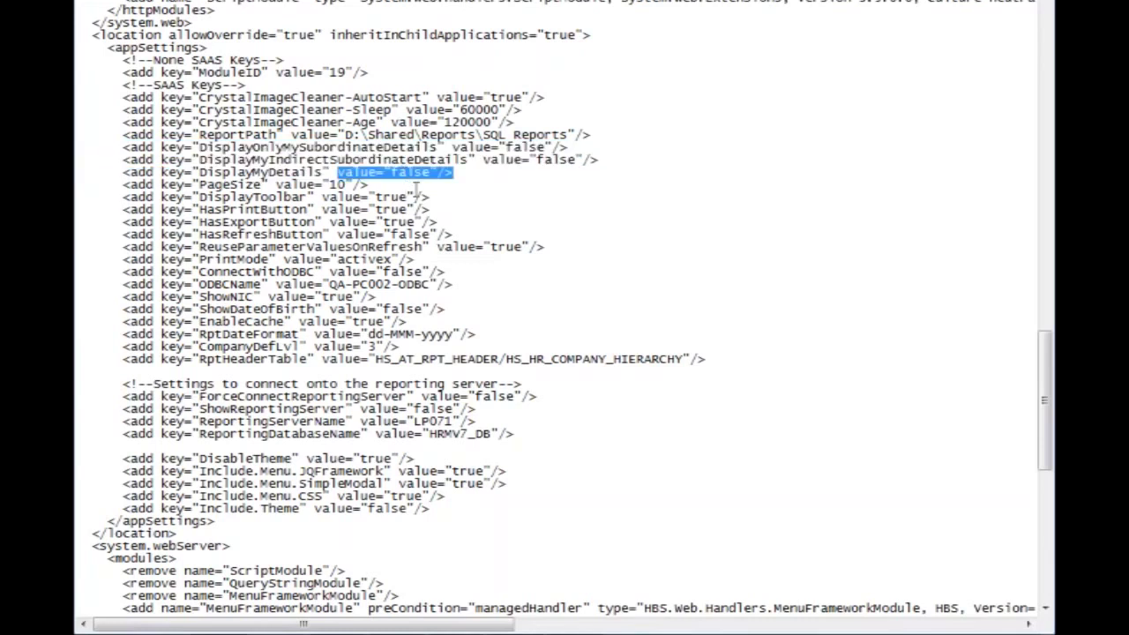
pyautogui.click(417, 173)
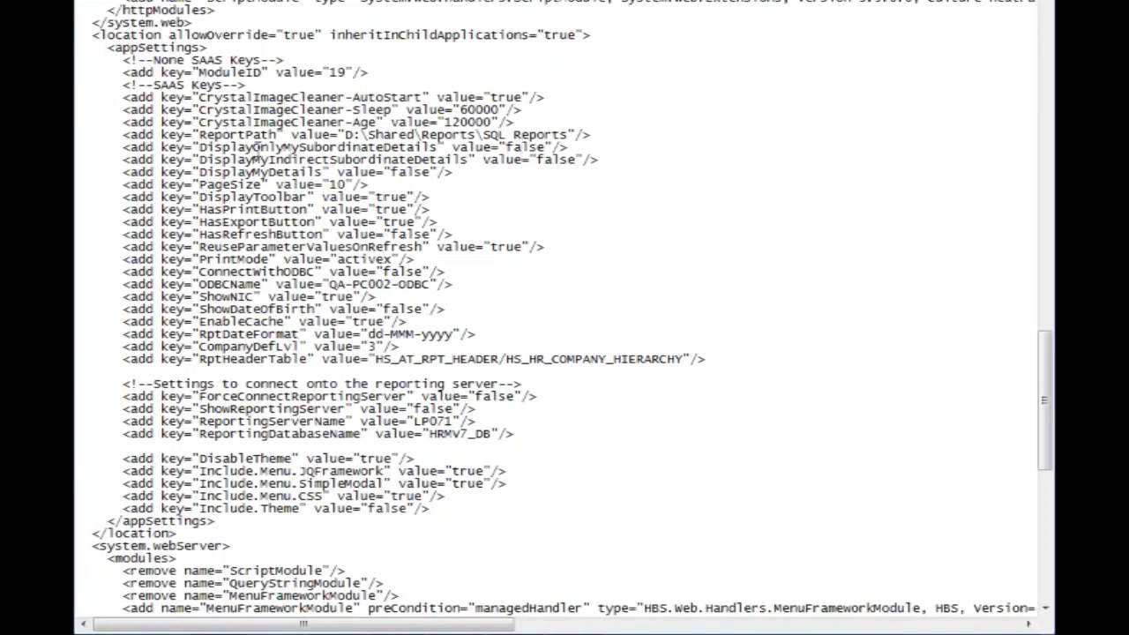
pyautogui.doubleClick(526, 148)
pyautogui.click(561, 160)
pyautogui.click(398, 181)
# Step: Highlight the DisplayToolbar, HasPrintButton and HasExportButton keys to examine the report toolbar settings
pyautogui.moveTo(124, 197); pyautogui.dragTo(491, 222)
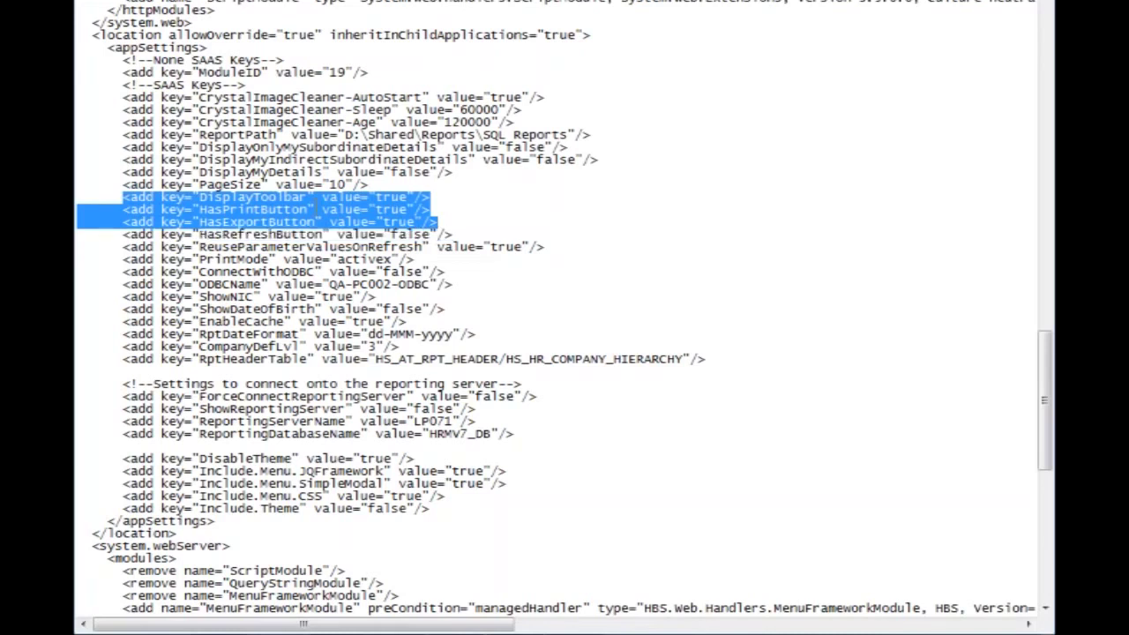
pyautogui.moveTo(161, 209); pyautogui.dragTo(321, 209)
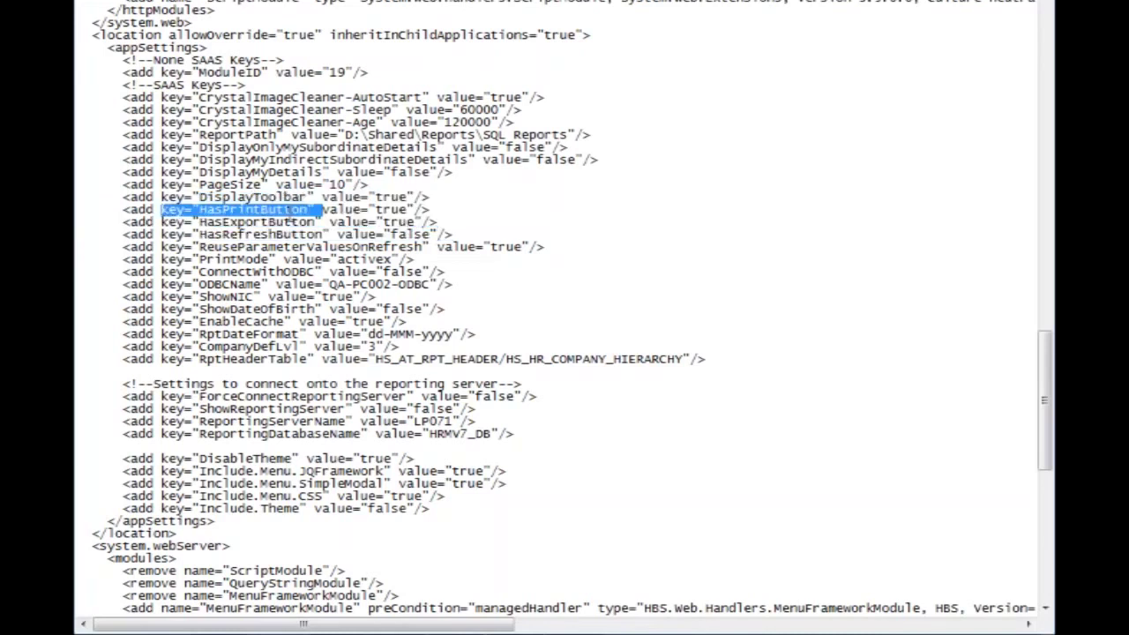
pyautogui.moveTo(161, 221); pyautogui.dragTo(329, 221)
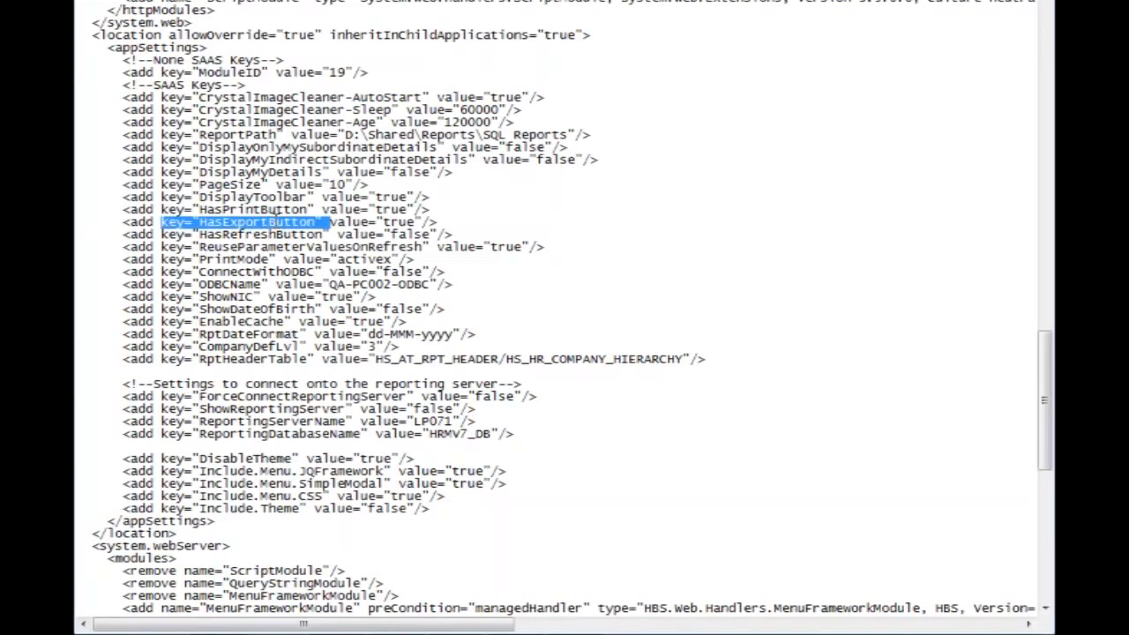
pyautogui.moveTo(162, 196); pyautogui.dragTo(323, 196)
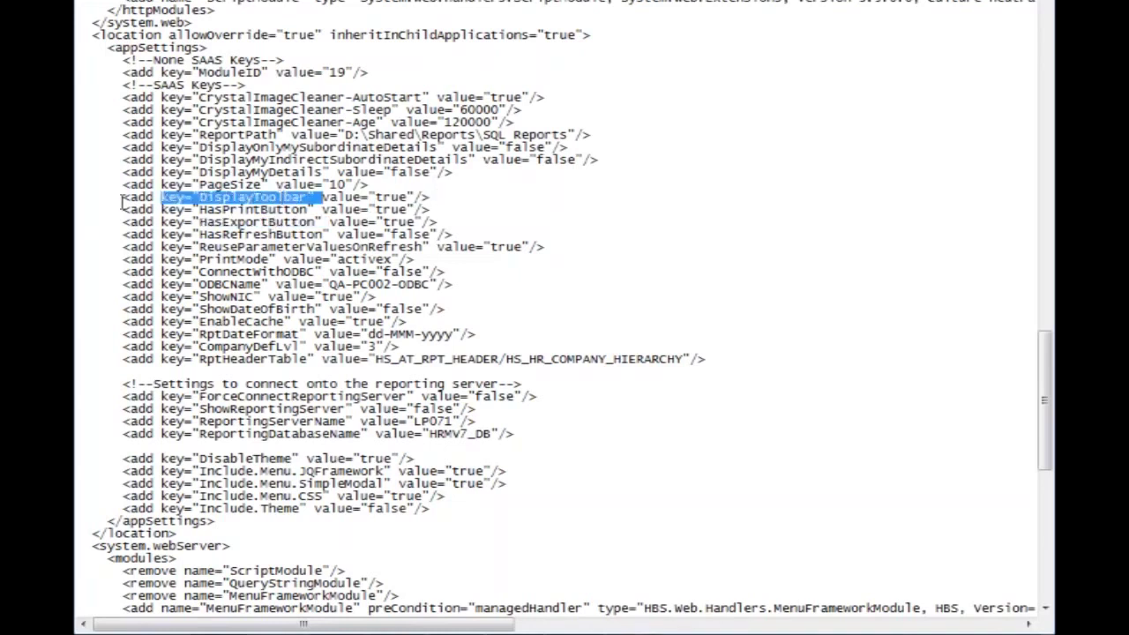
# Step: Highlight the lines from DisplayToolbar to HasRefreshButton, the DisplayToolbar value and the HasRefreshButton key to examine the toolbar button settings
pyautogui.moveTo(122, 197); pyautogui.dragTo(478, 235)
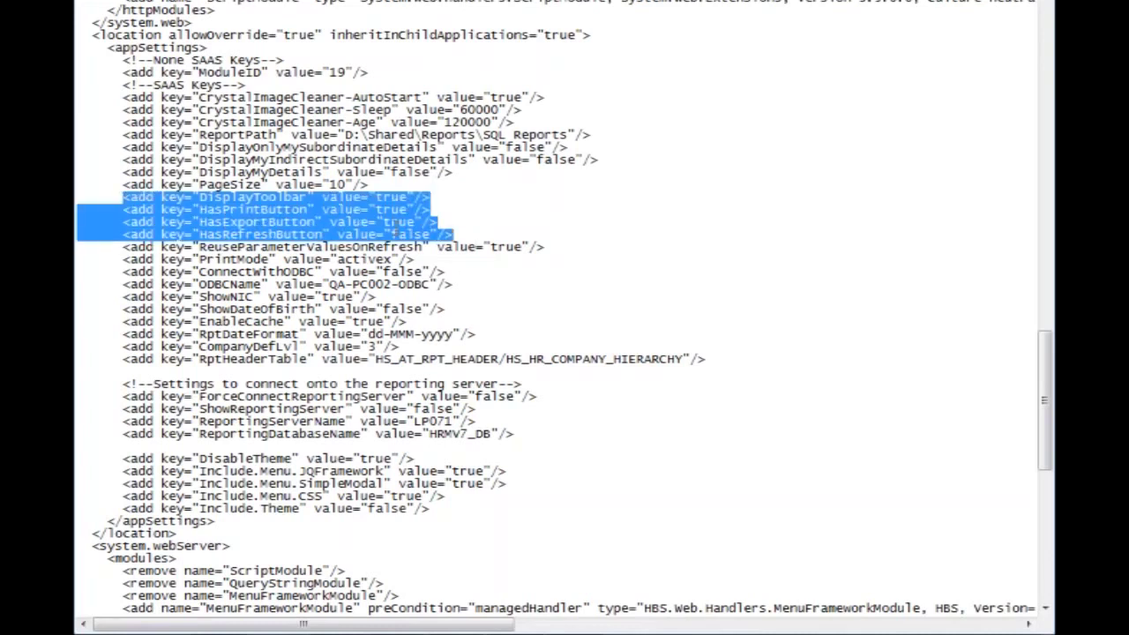
pyautogui.doubleClick(386, 199)
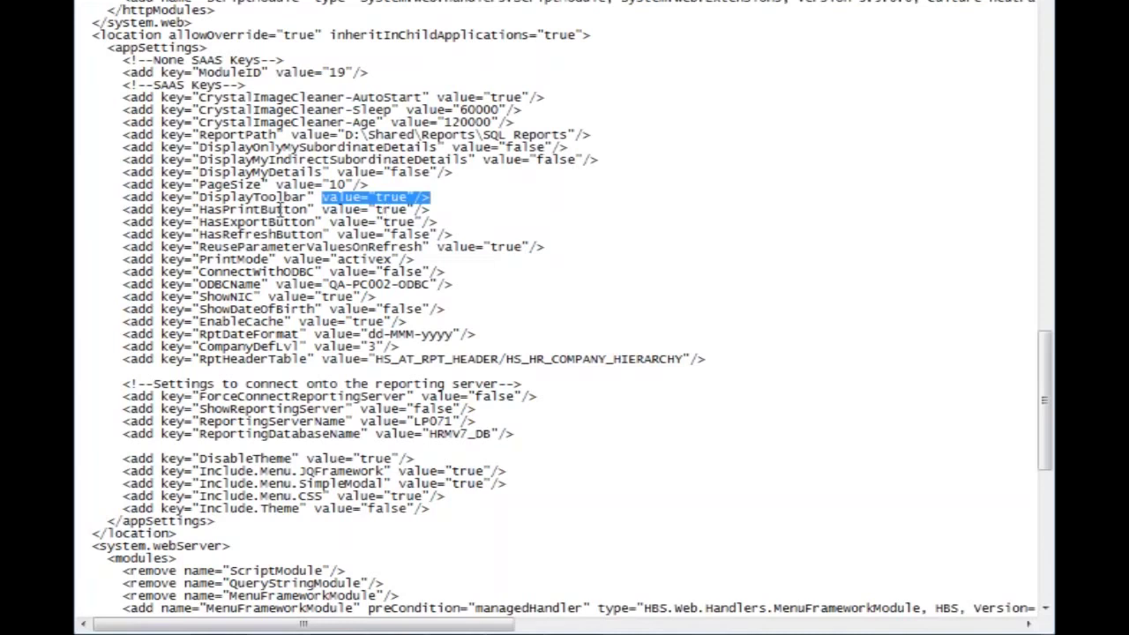
pyautogui.click(457, 223)
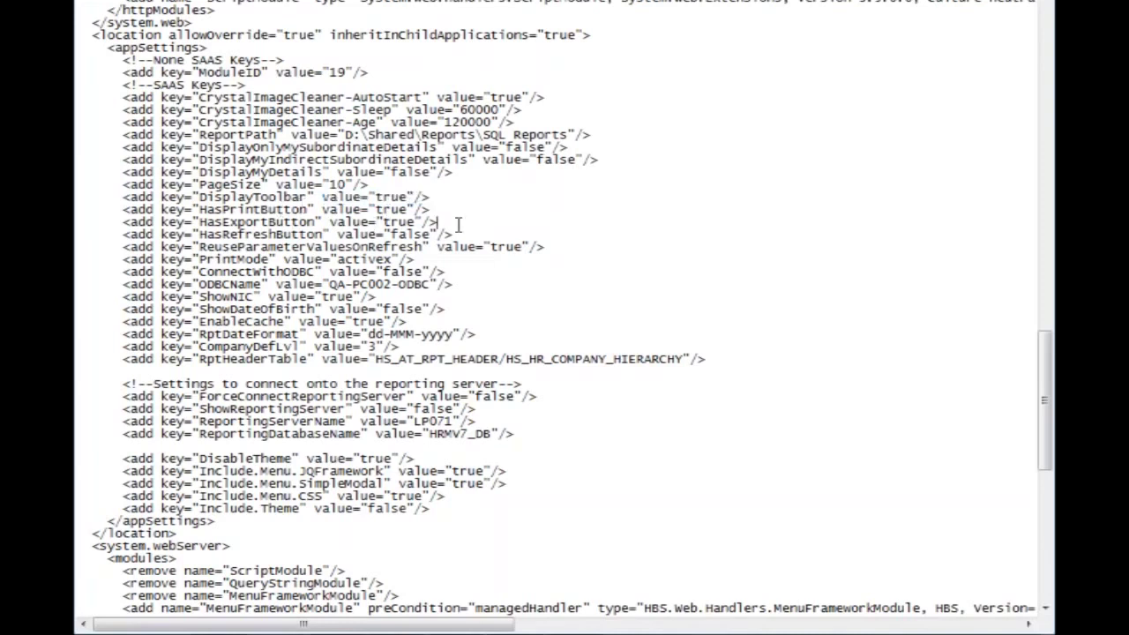
pyautogui.doubleClick(272, 232)
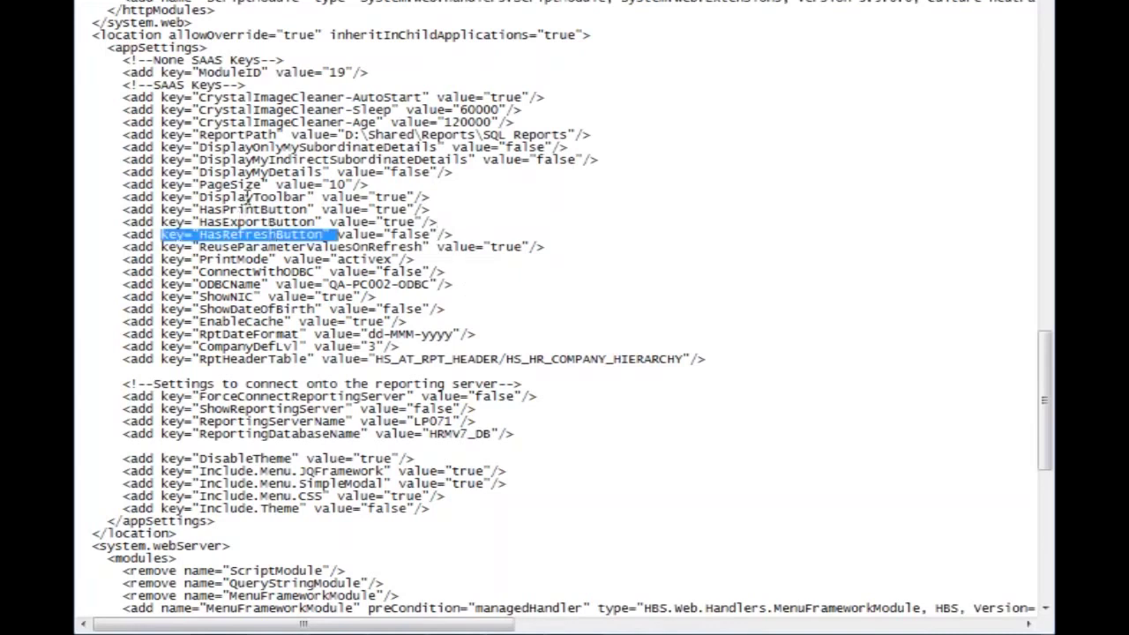
pyautogui.click(245, 197)
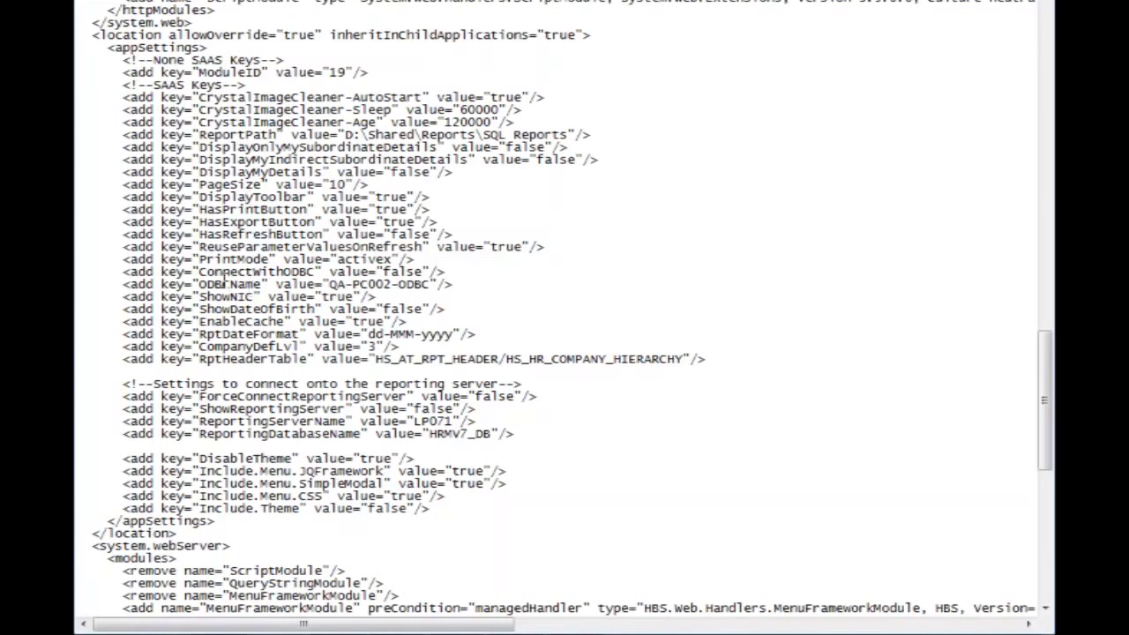
# Step: Highlight the ReuseParameterValuesOnRefresh line, its key name and its value to examine how report parameters are reused
pyautogui.moveTo(122, 247); pyautogui.dragTo(567, 248)
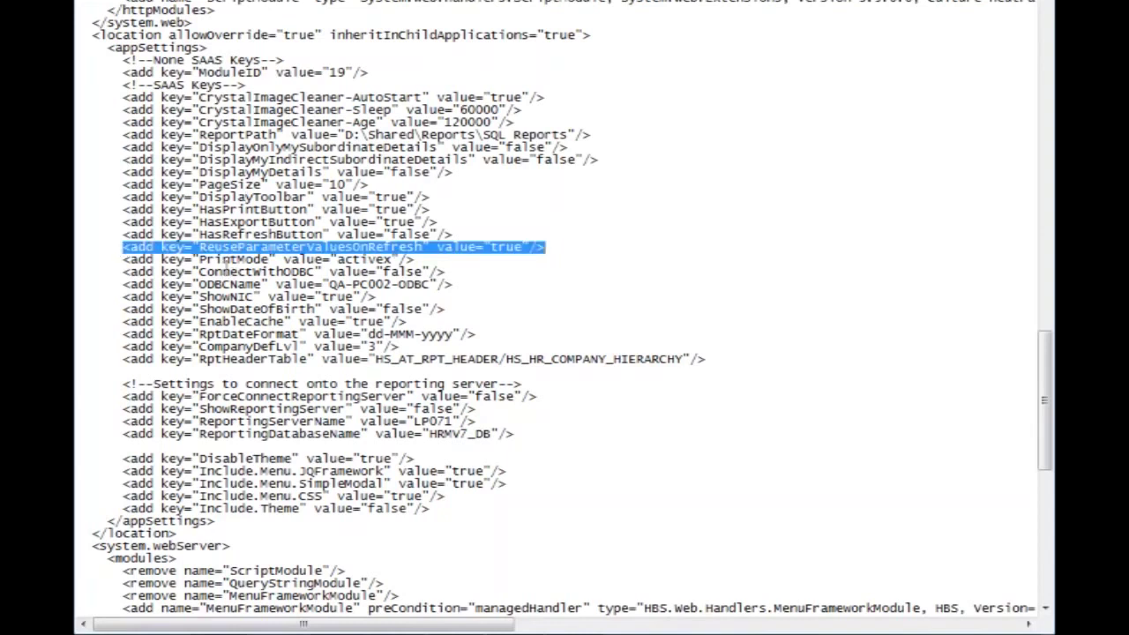
pyautogui.click(219, 245)
pyautogui.moveTo(198, 247); pyautogui.dragTo(430, 247)
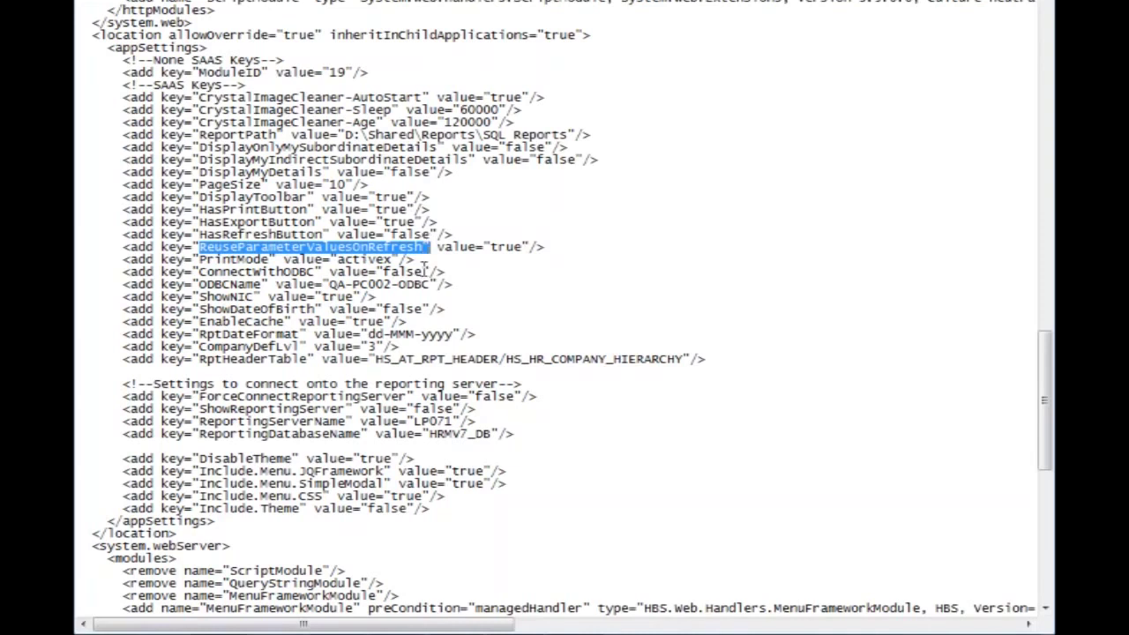
pyautogui.moveTo(424, 248); pyautogui.dragTo(199, 248)
pyautogui.tripleClick(199, 248)
pyautogui.click(199, 247)
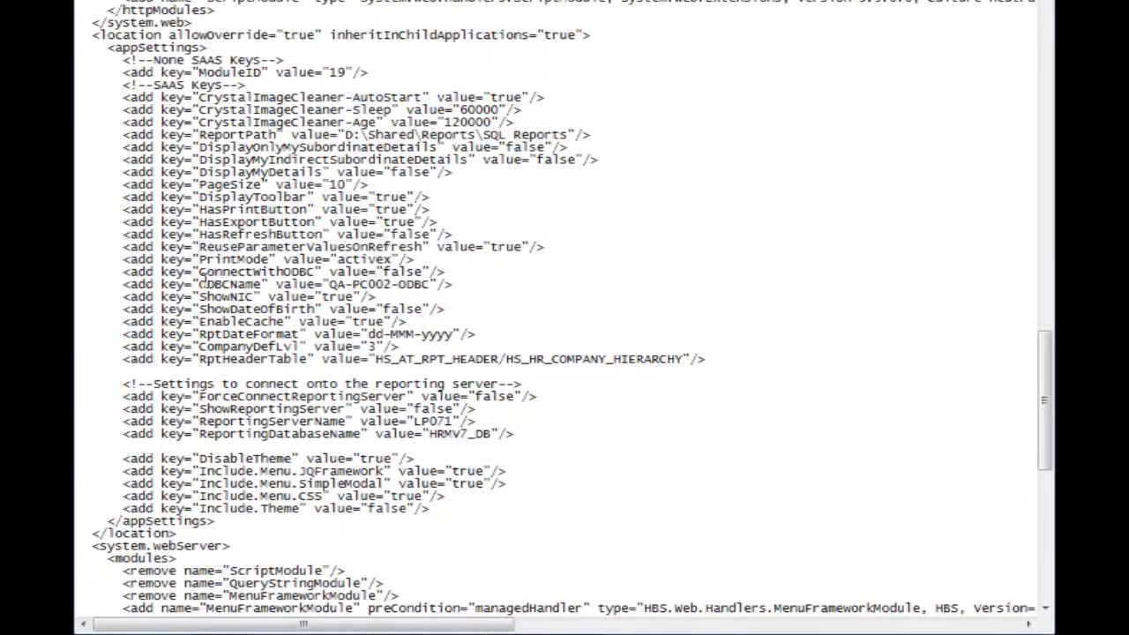
pyautogui.click(561, 244)
pyautogui.moveTo(483, 245); pyautogui.dragTo(529, 243)
pyautogui.click(527, 244)
# Step: Highlight the PrintMode line and its value to examine the report printing mode
pyautogui.moveTo(440, 261)
pyautogui.mouseDown()
pyautogui.moveTo(122, 267)
pyautogui.moveTo(433, 250)
pyautogui.moveTo(428, 259)
pyautogui.mouseUp()
pyautogui.click(122, 267)
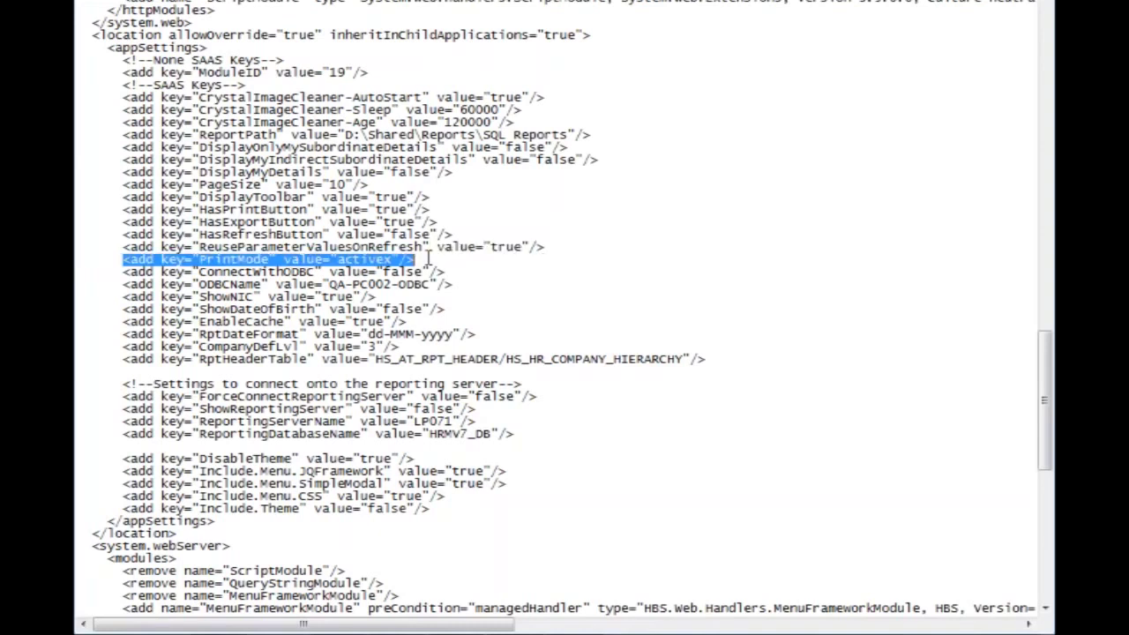
pyautogui.click(349, 265)
pyautogui.moveTo(344, 259); pyautogui.dragTo(393, 259)
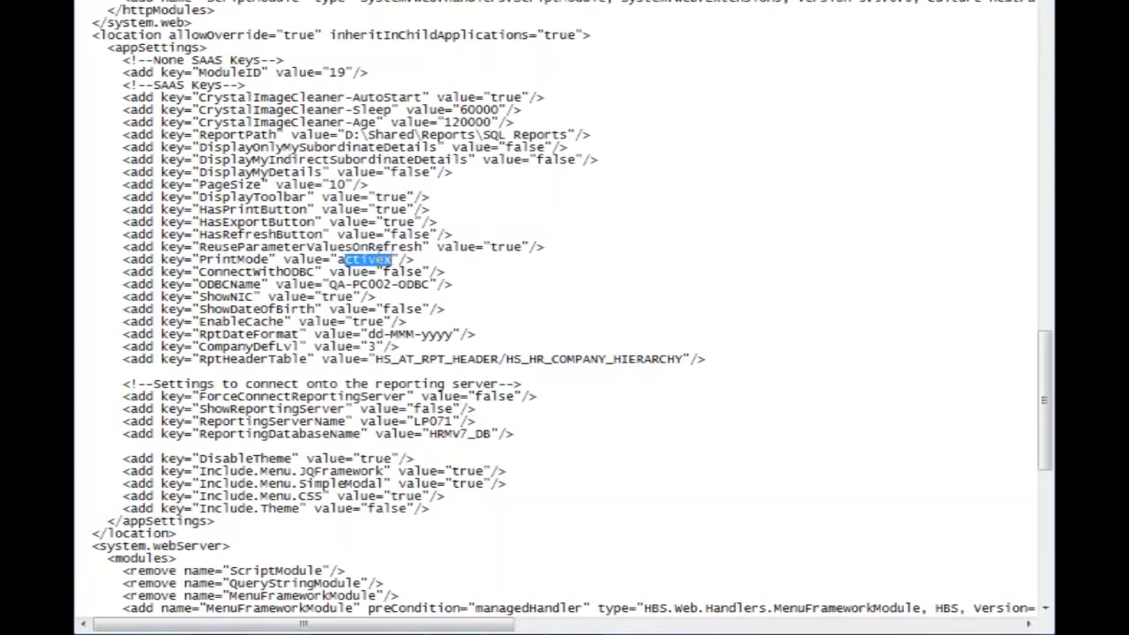
pyautogui.moveTo(416, 259); pyautogui.dragTo(283, 259)
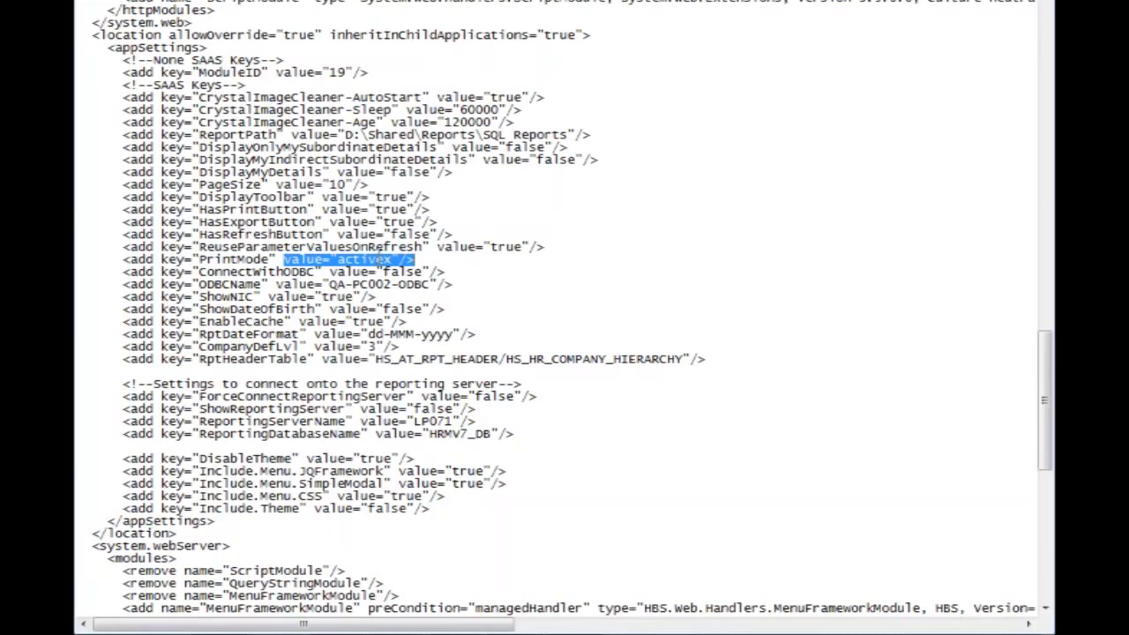
# Step: Replace the PrintMode key's value with PDF
pyautogui.click(367, 258)
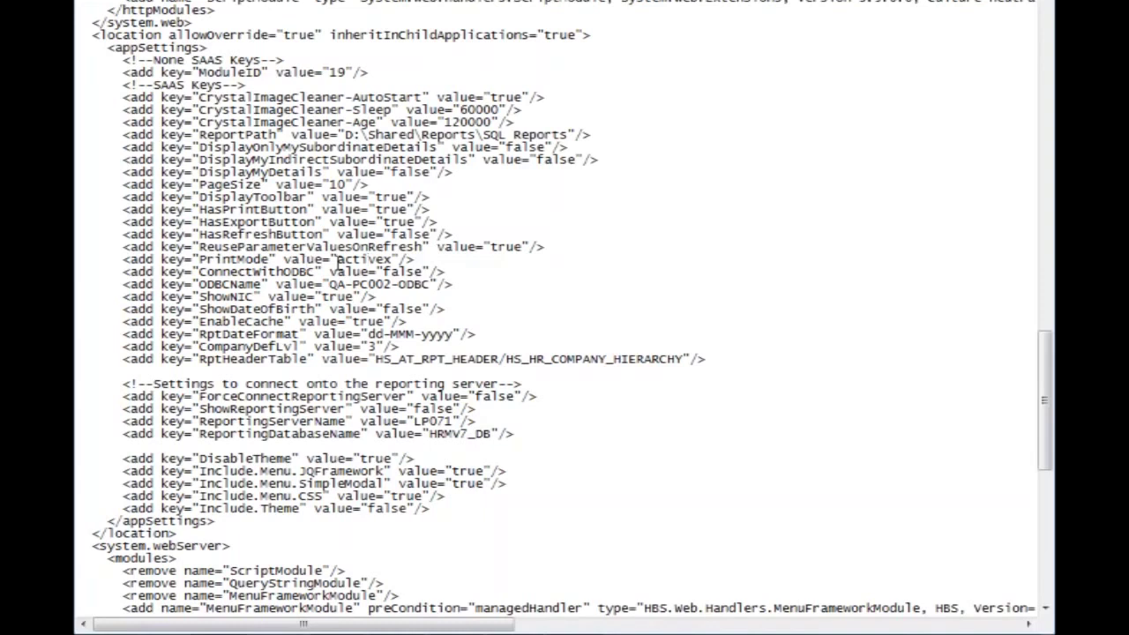
pyautogui.moveTo(338, 259); pyautogui.dragTo(396, 259)
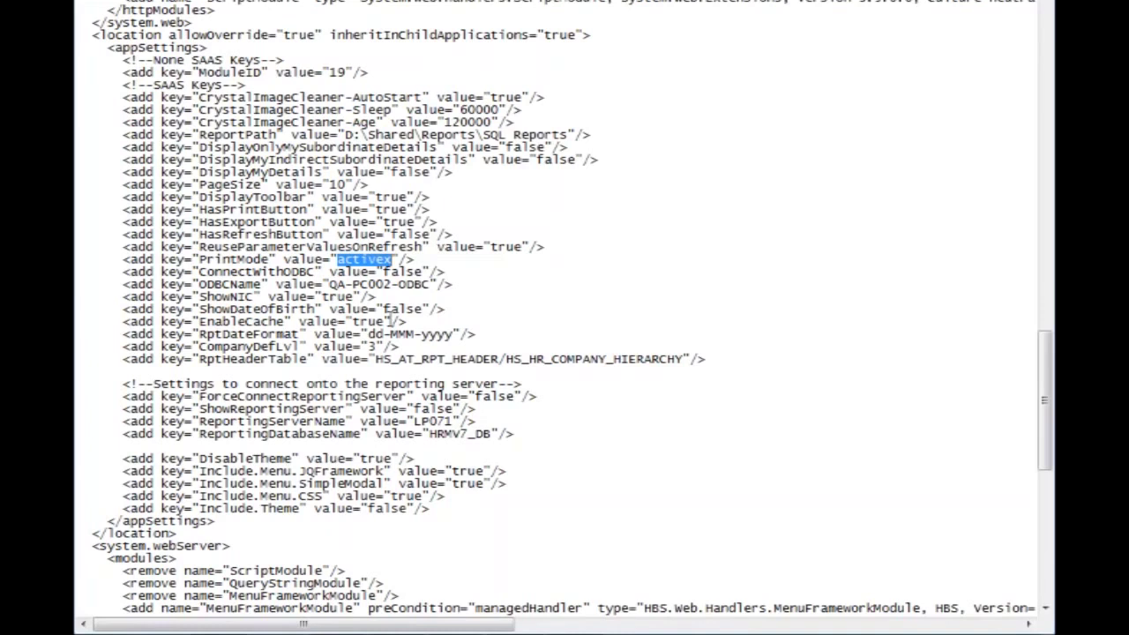
pyautogui.write('PDF')
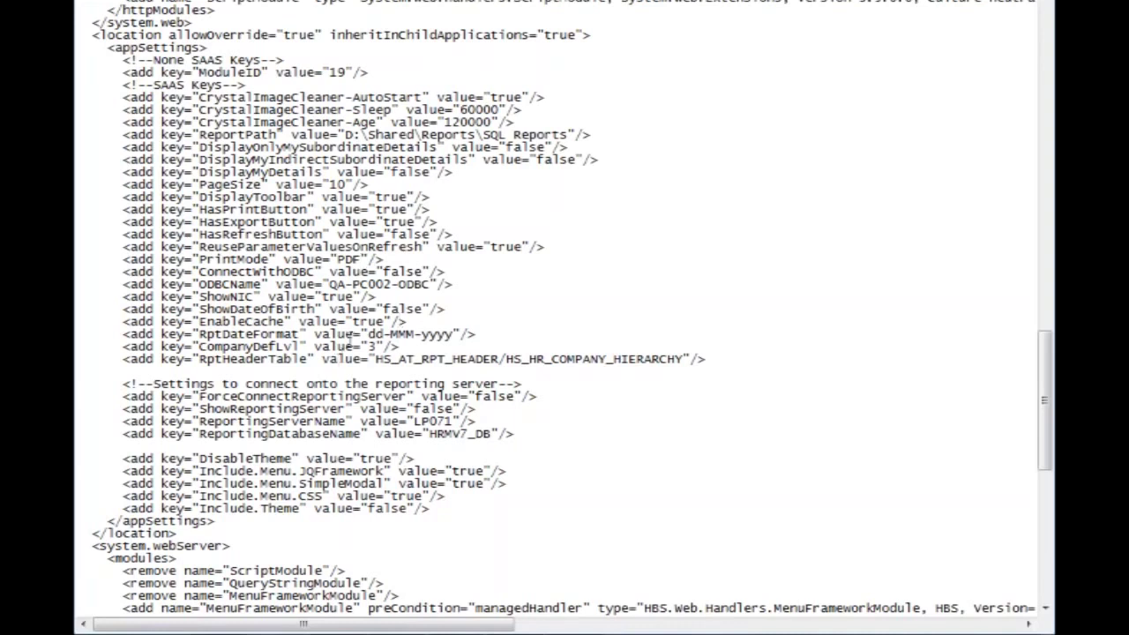
# Step: Highlight the lines from ShowNIC to RptHeaderTable to examine the display, cache, date format and report header keys
pyautogui.scroll(-3, 351, 336)
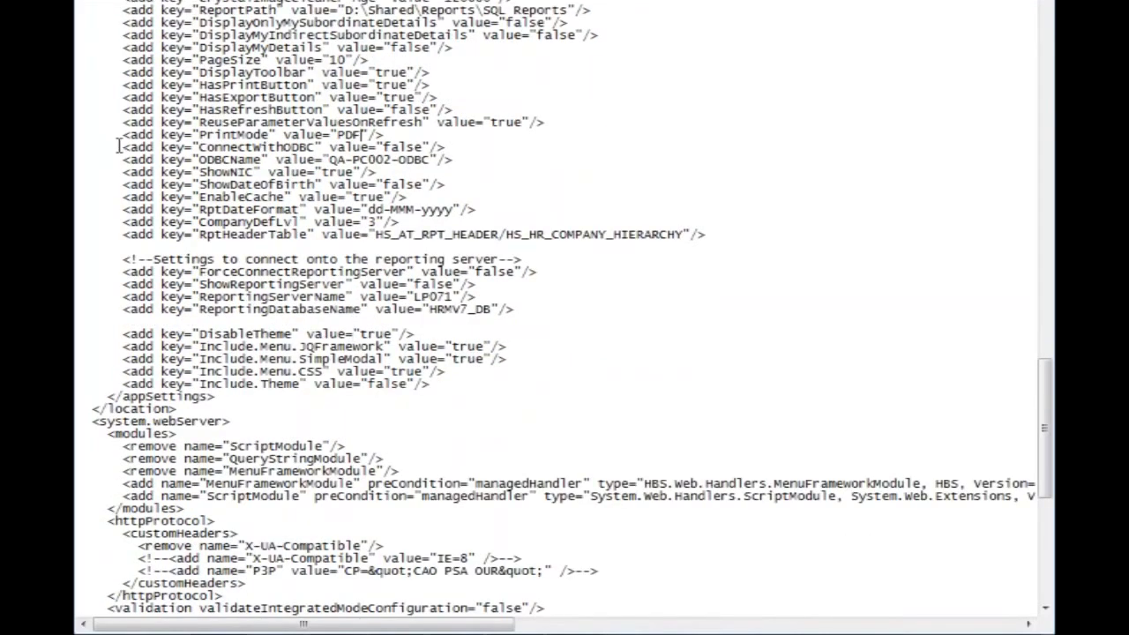
pyautogui.moveTo(125, 171); pyautogui.dragTo(821, 232)
pyautogui.click(677, 255)
# Step: Highlight the block of settings for connecting to the reporting server, including the ForceConnectReportingServer key and its value
pyautogui.scroll(-5, 677, 263)
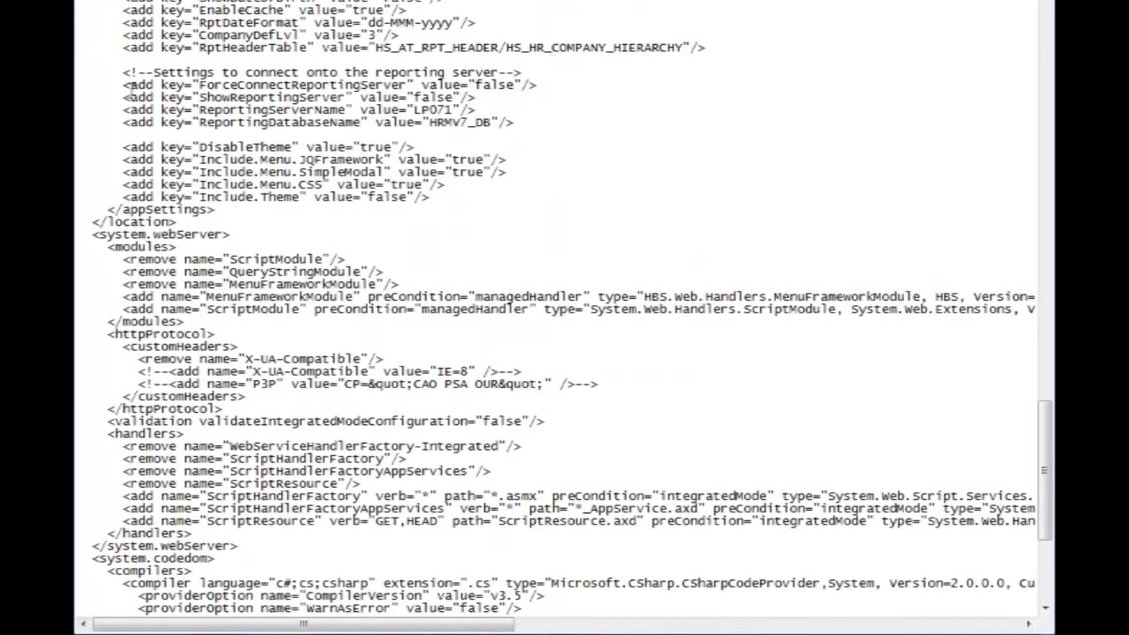
pyautogui.moveTo(121, 73)
pyautogui.mouseDown()
pyautogui.moveTo(523, 88)
pyautogui.moveTo(520, 122)
pyautogui.moveTo(490, 121)
pyautogui.moveTo(110, 86)
pyautogui.moveTo(122, 72)
pyautogui.mouseUp()
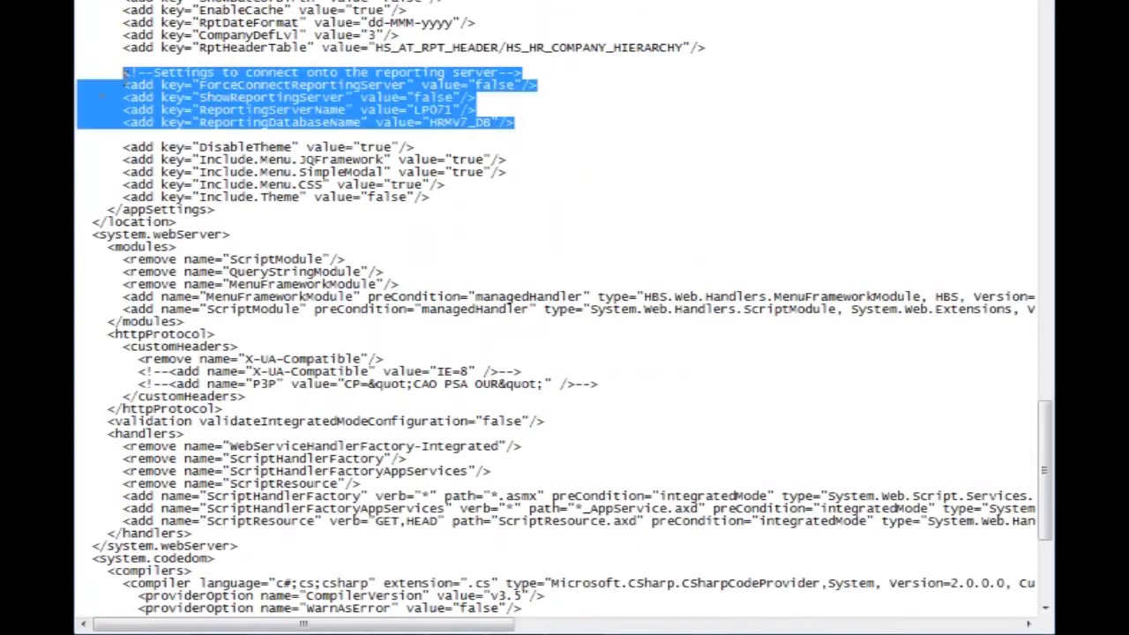
pyautogui.click(483, 108)
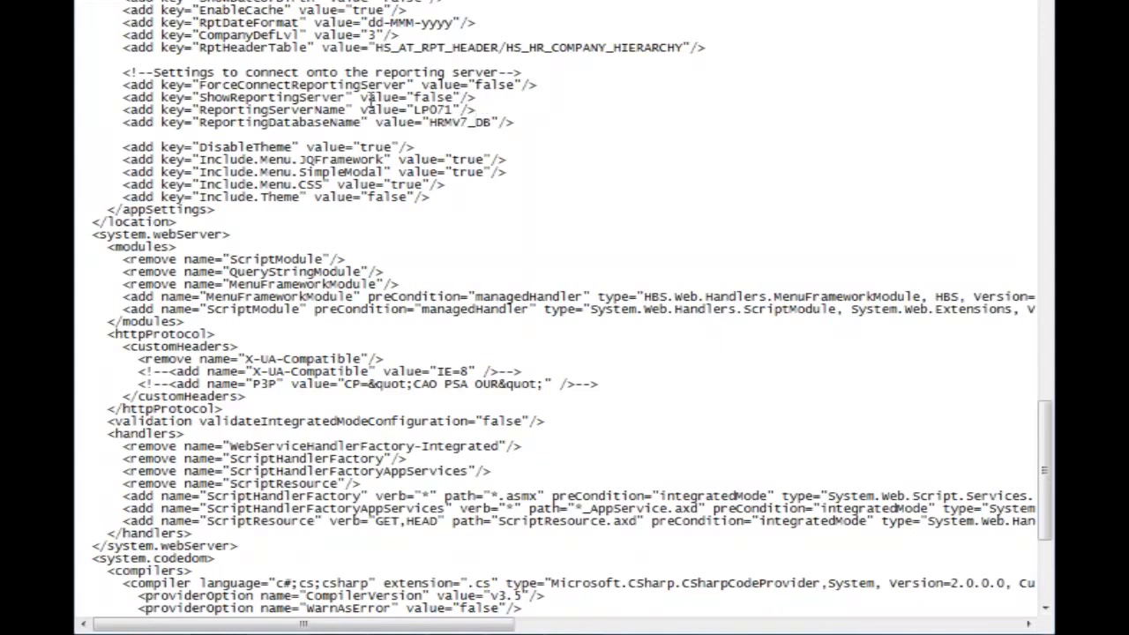
pyautogui.doubleClick(314, 84)
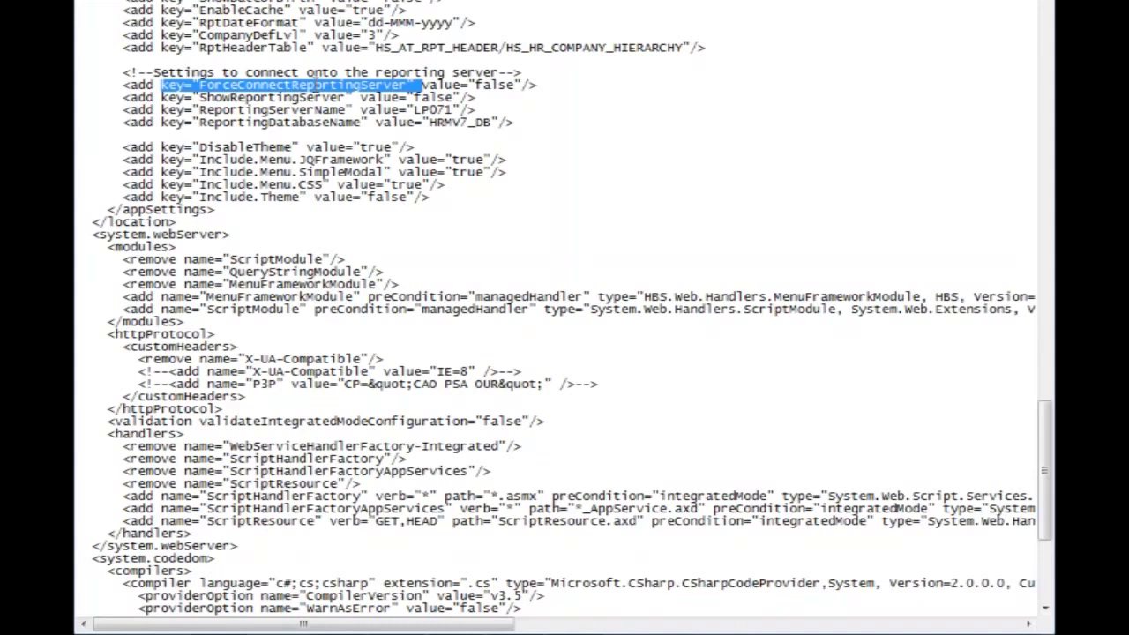
pyautogui.moveTo(421, 84); pyautogui.dragTo(536, 85)
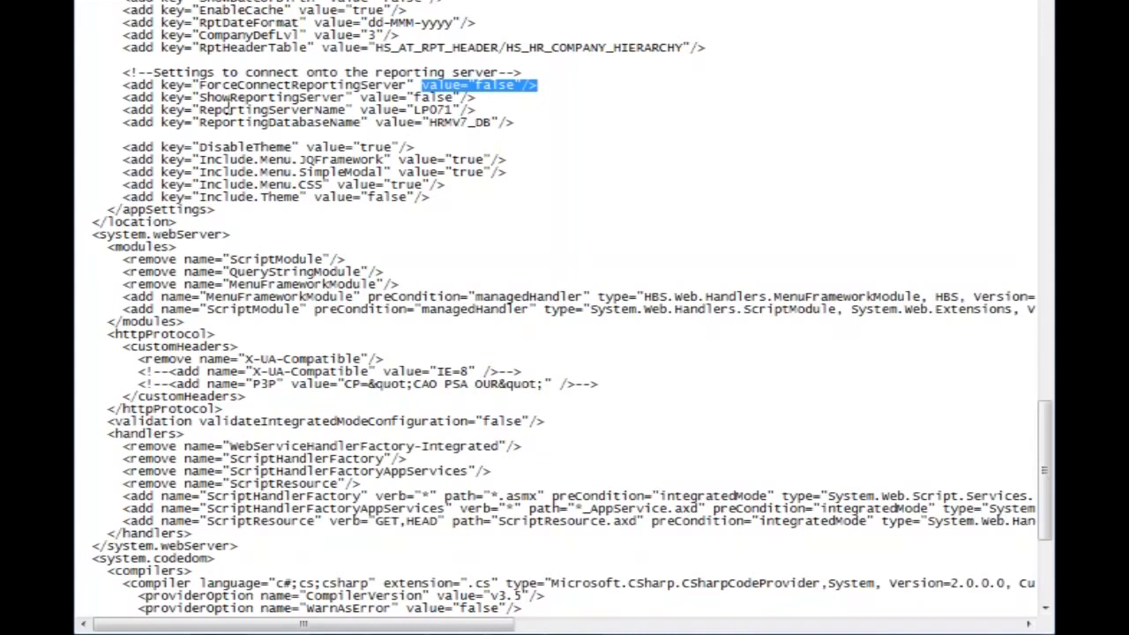
# Step: Point out the ReportingServerName key and highlight the ReportingDatabaseName value to examine the reporting server connection details
pyautogui.doubleClick(261, 111)
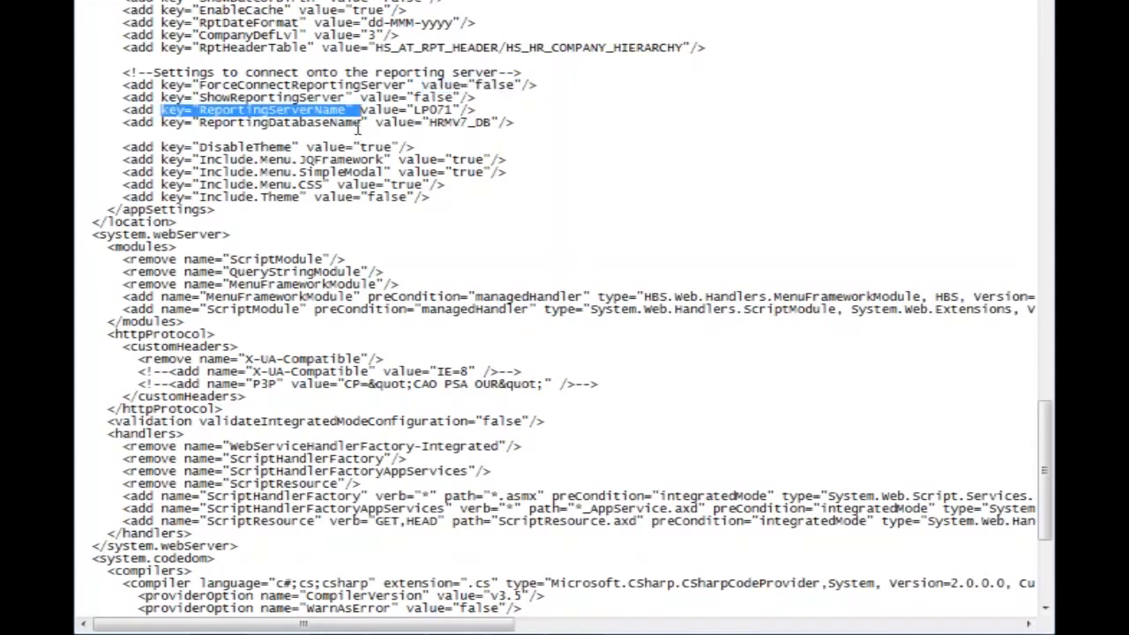
pyautogui.click(418, 109)
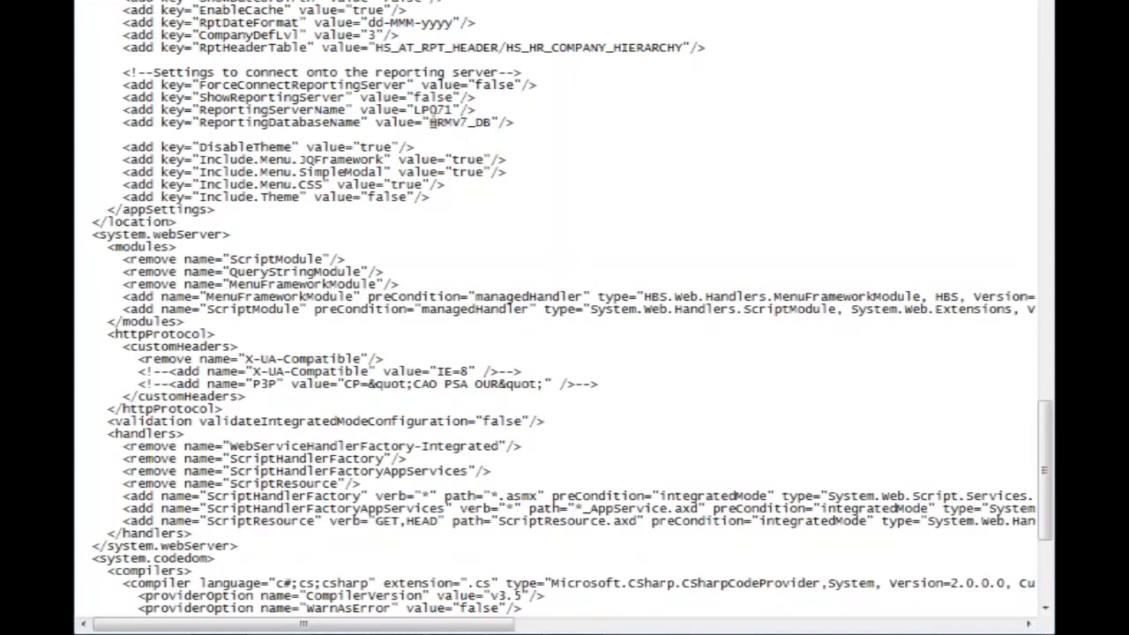
pyautogui.moveTo(431, 122); pyautogui.dragTo(492, 122)
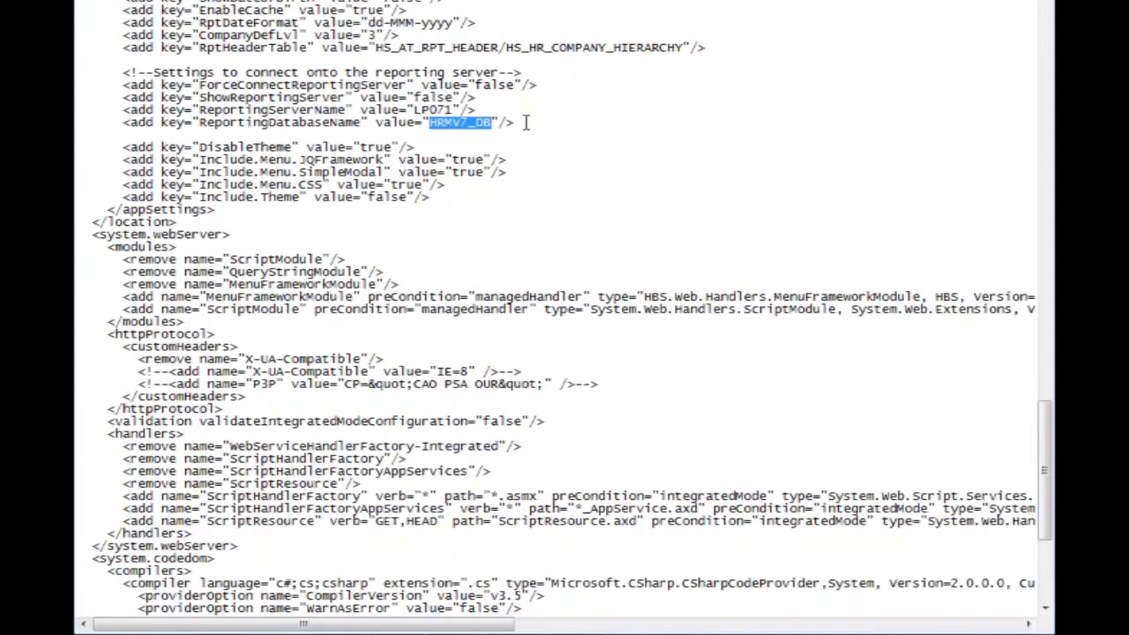
pyautogui.click(528, 122)
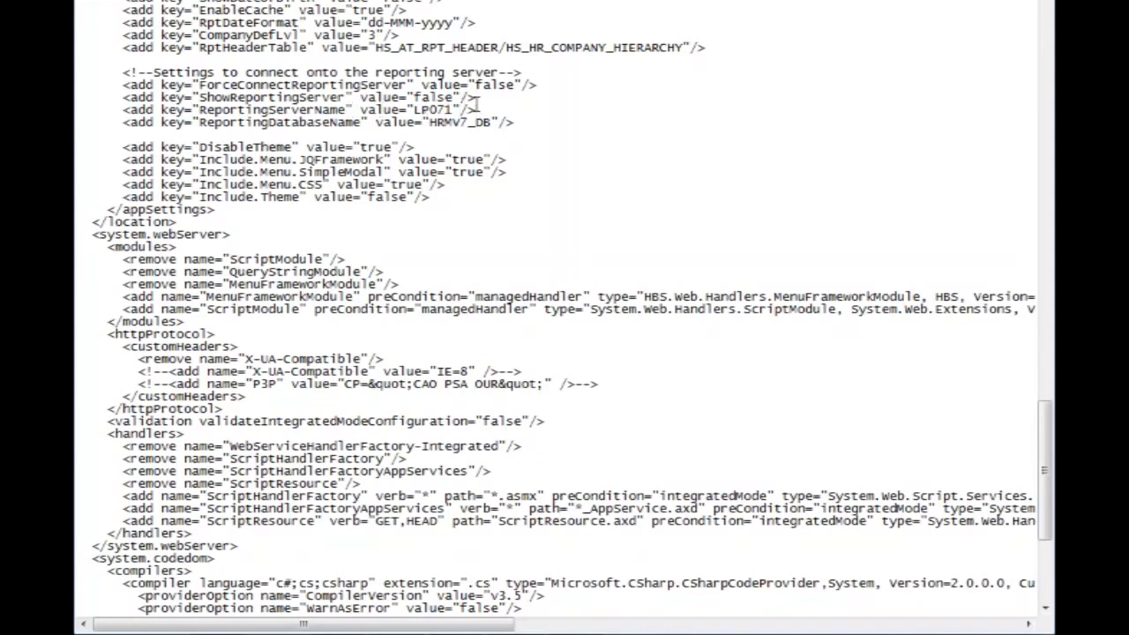
pyautogui.moveTo(430, 122); pyautogui.dragTo(492, 115)
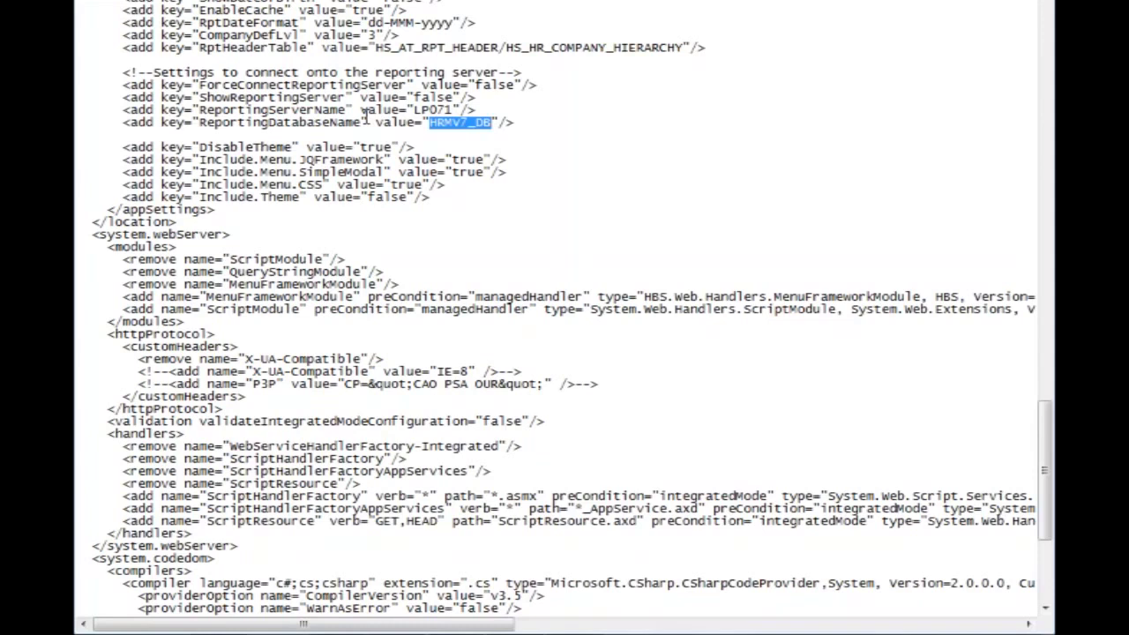
pyautogui.click(365, 114)
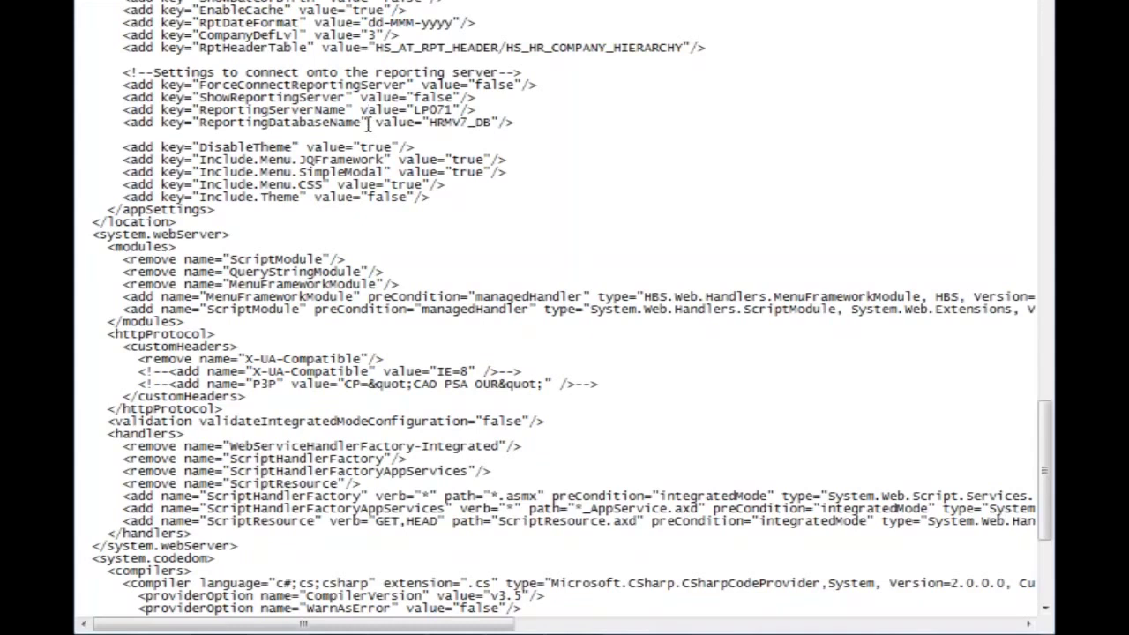
pyautogui.hotkey('shift', 'End')
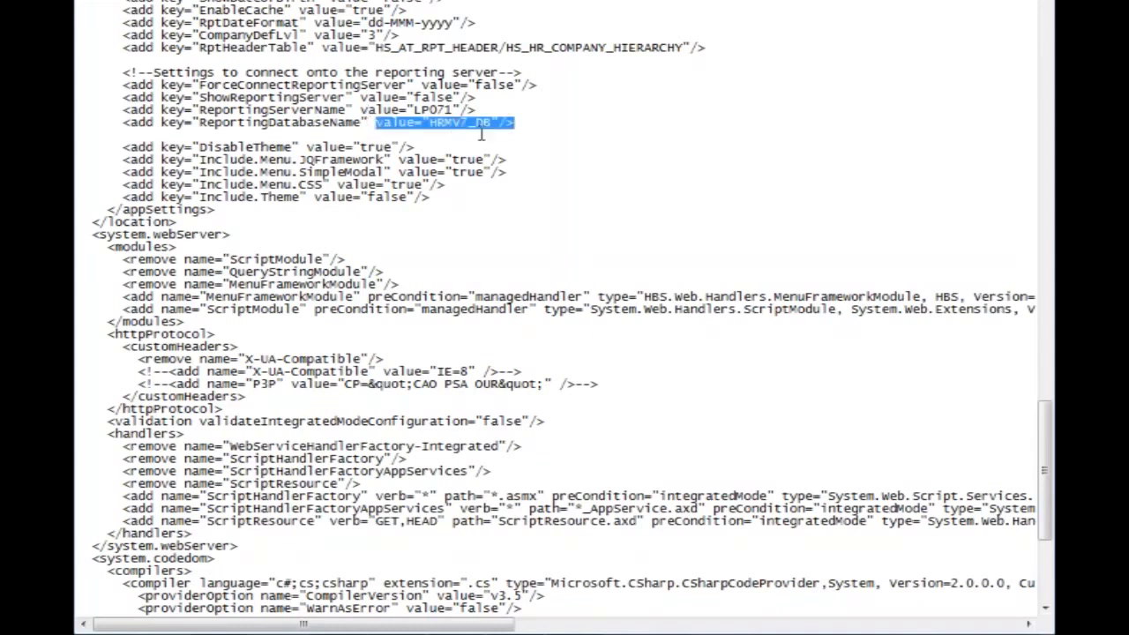
pyautogui.click(532, 123)
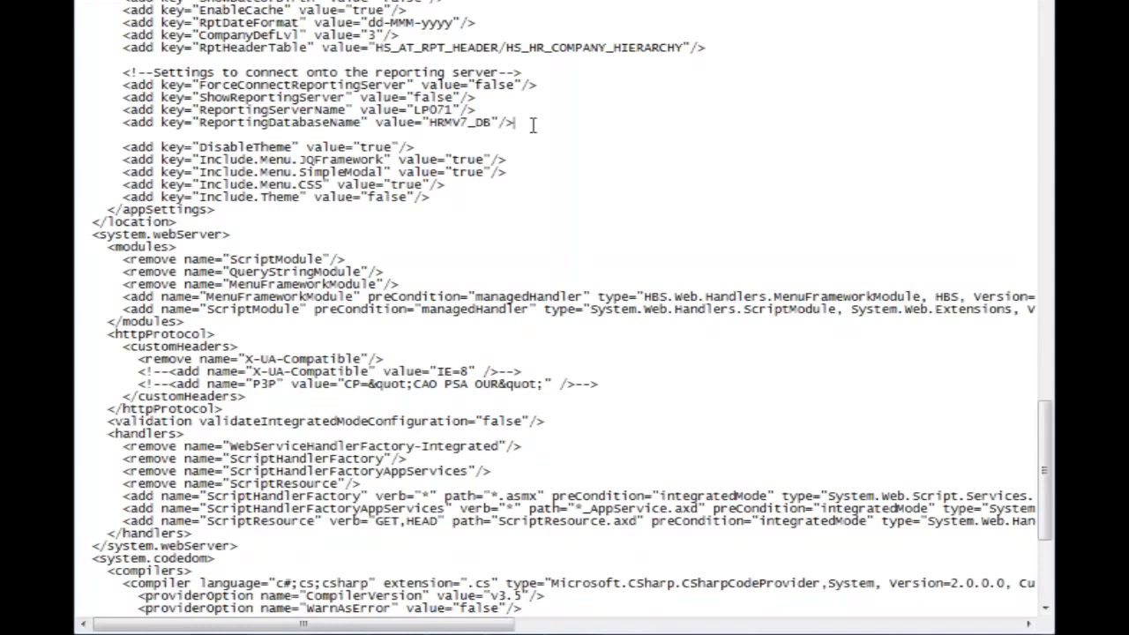
# Step: Highlight the four lines from ForceConnectReportingServer to ReportingDatabaseName to review the reporting server keys together
pyautogui.moveTo(533, 125); pyautogui.dragTo(122, 83)
pyautogui.click(123, 85)
pyautogui.moveTo(126, 79); pyautogui.dragTo(536, 125)
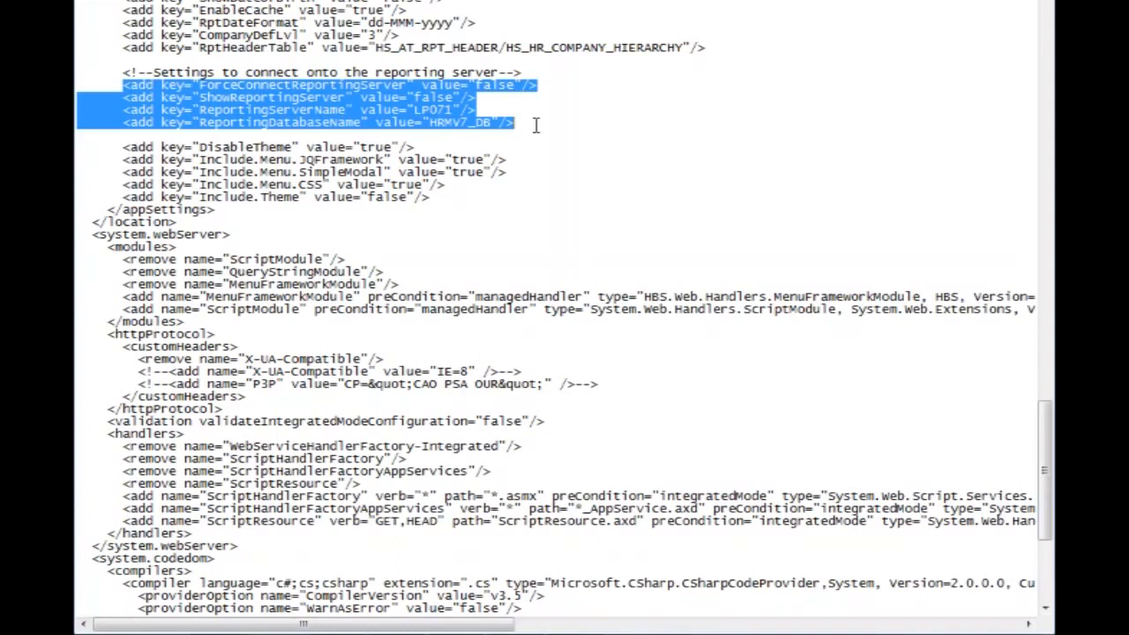
pyautogui.click(535, 125)
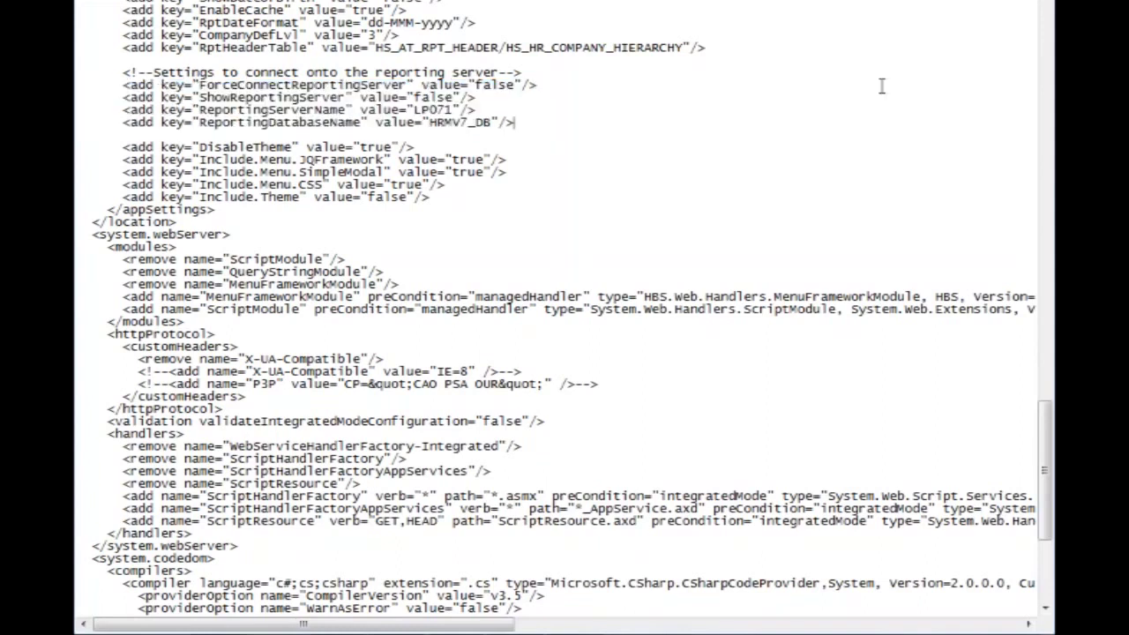
# Step: Close web.config without saving the changes and close the Report Navigator source folder
pyautogui.hotkey('alt', 'F4')
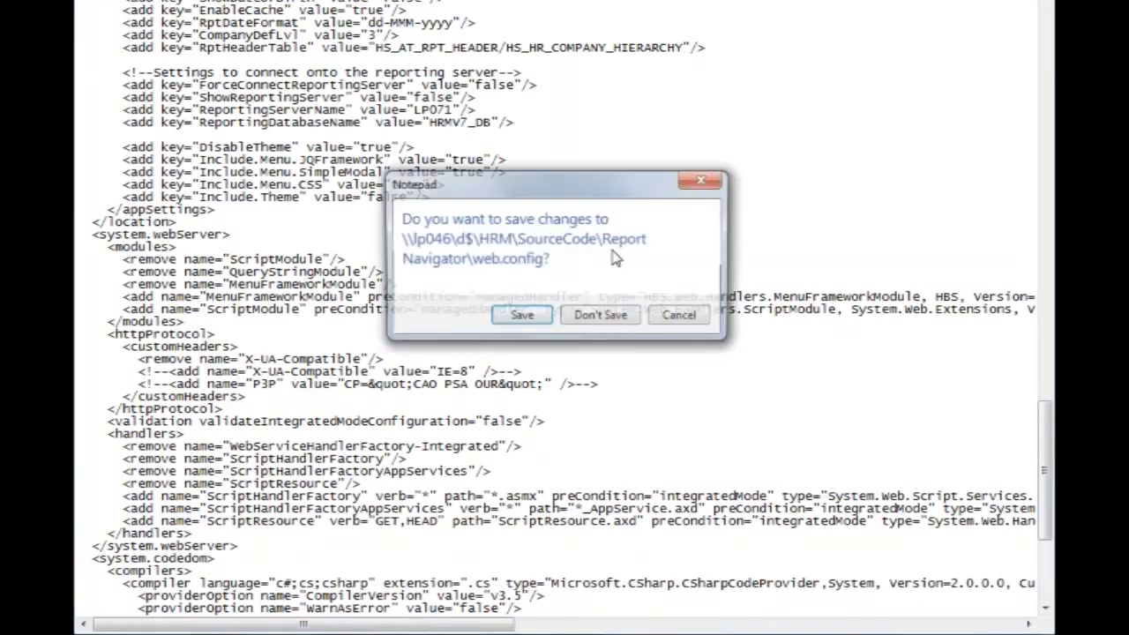
pyautogui.click(600, 316)
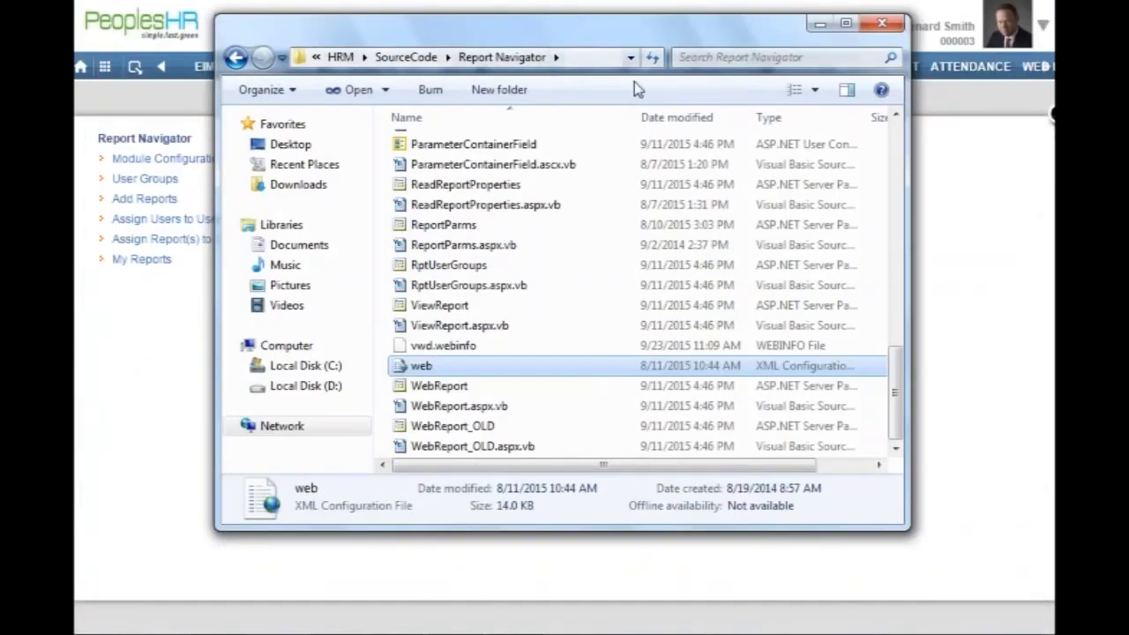
pyautogui.click(881, 23)
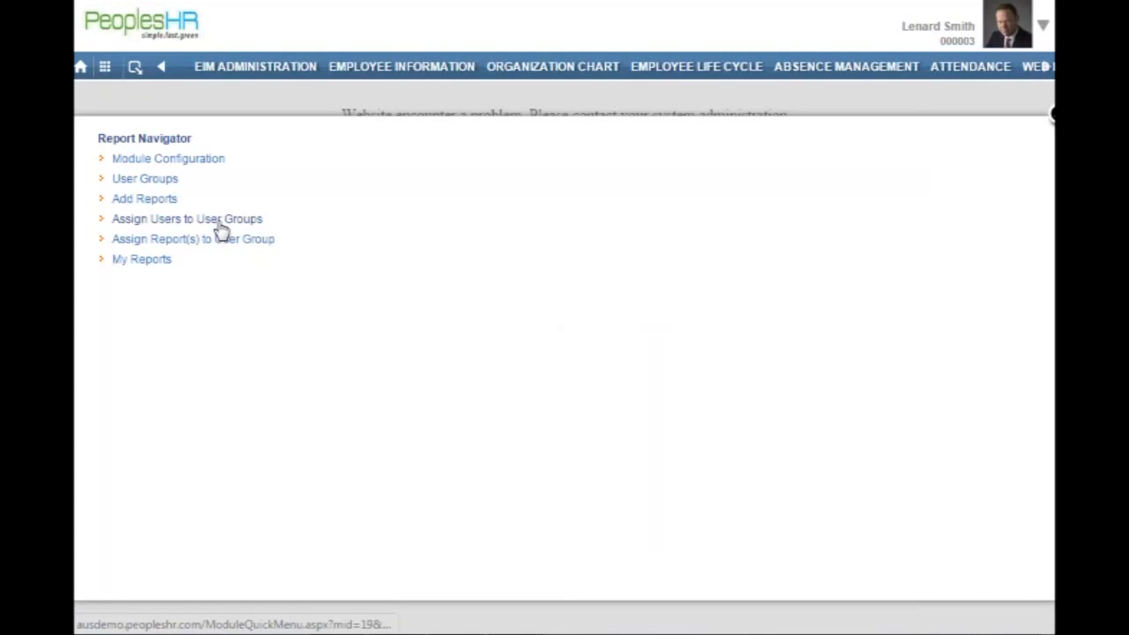
# Step: Open Assign Users to User Groups, choose the Aus-Month Payroll group and start adding employees to it
pyautogui.click(187, 219)
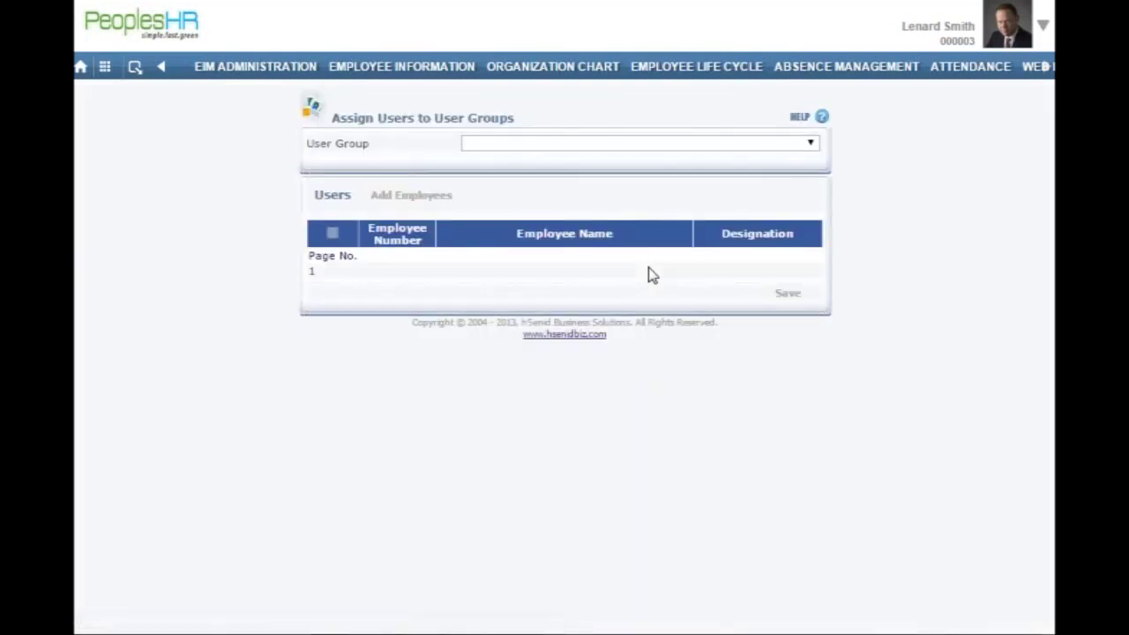
pyautogui.click(628, 147)
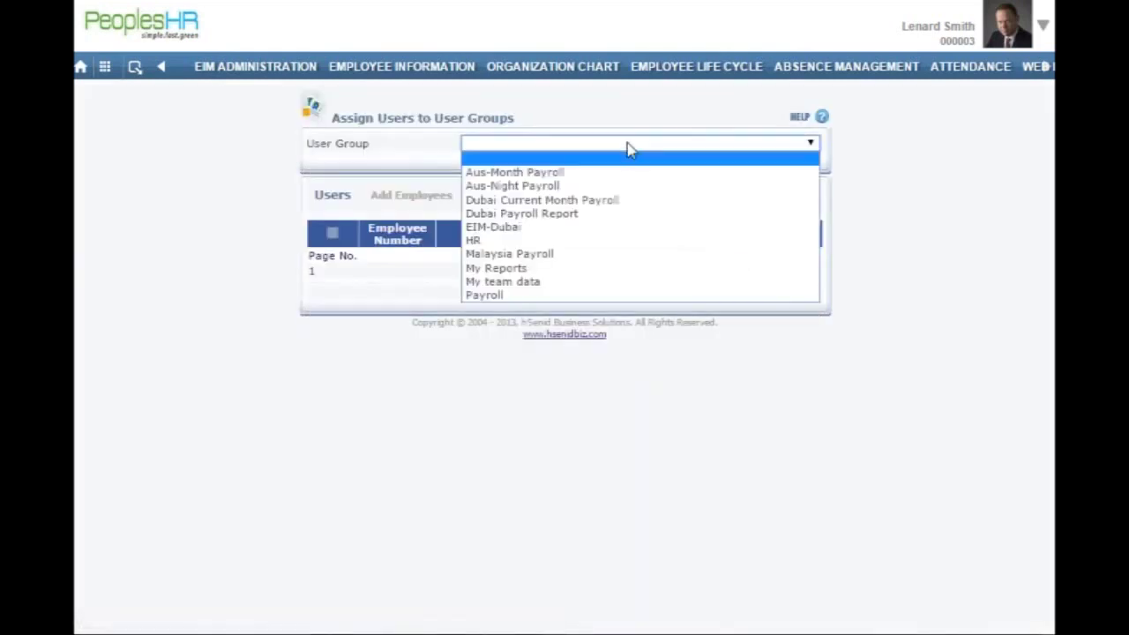
pyautogui.click(614, 174)
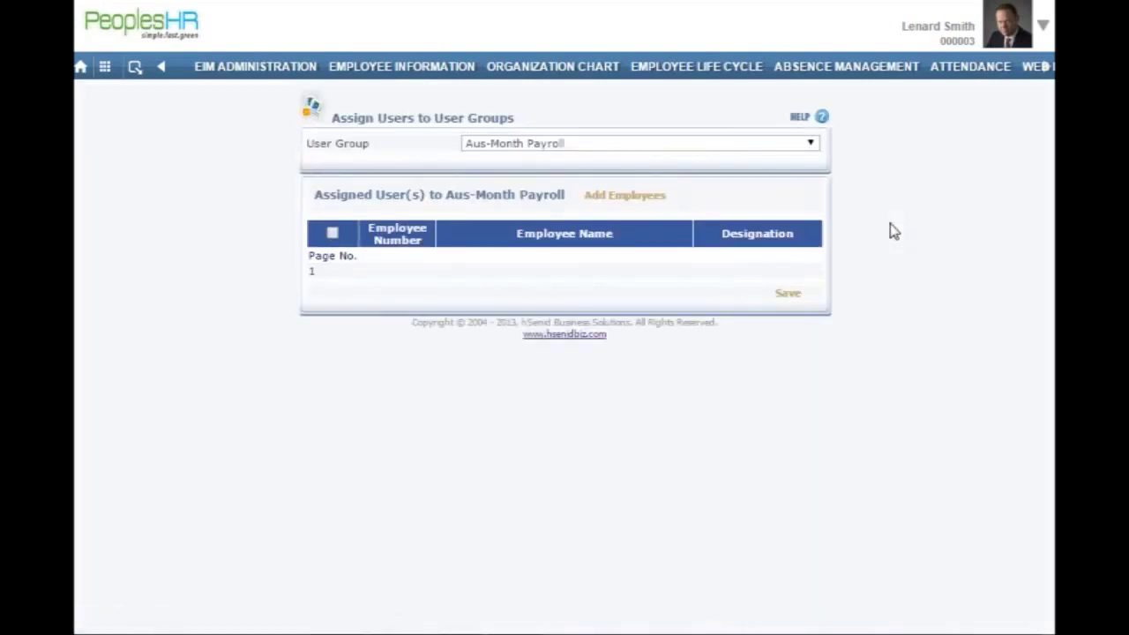
pyautogui.click(615, 195)
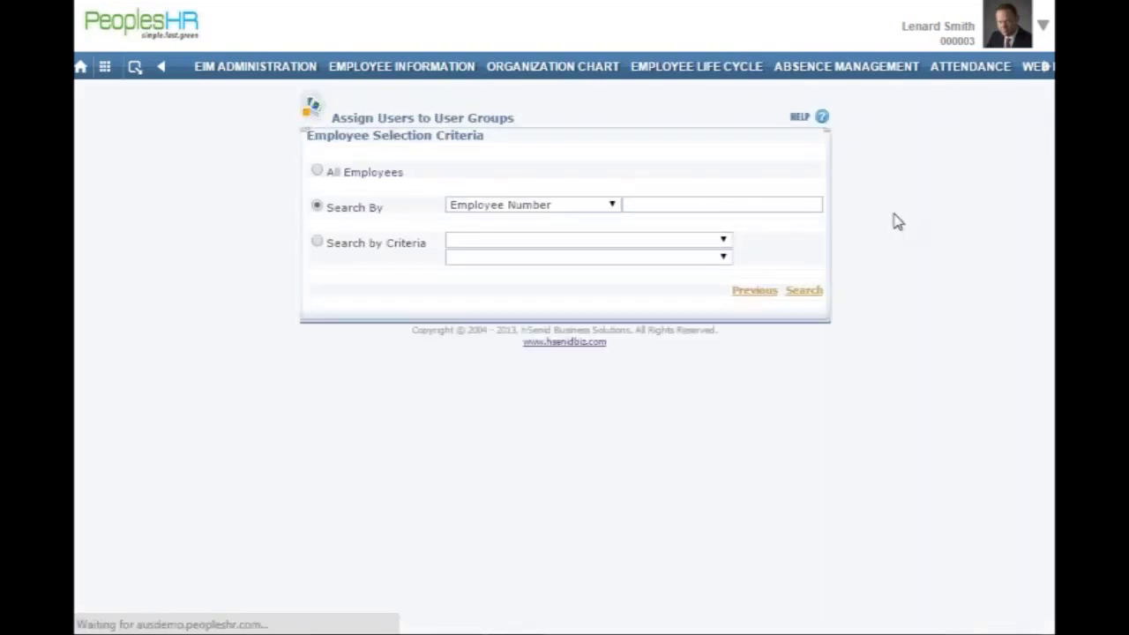
# Step: List all employees, clear the default selection, and add only the first two listed employees to the Aus-Month Payroll group, saving the assignment
pyautogui.click(319, 173)
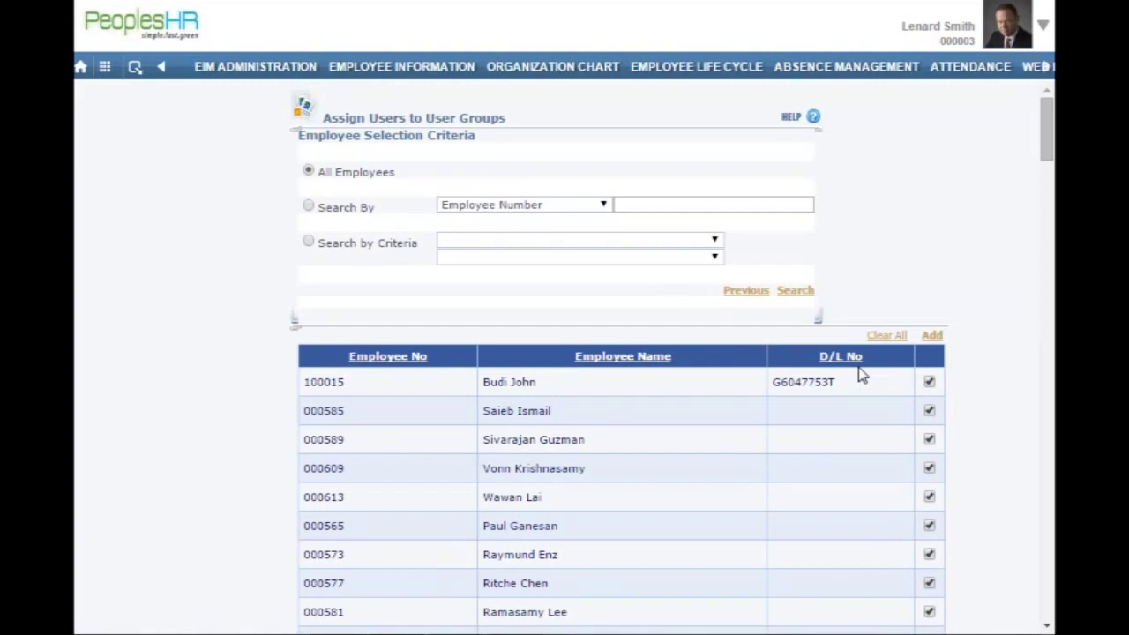
pyautogui.click(900, 338)
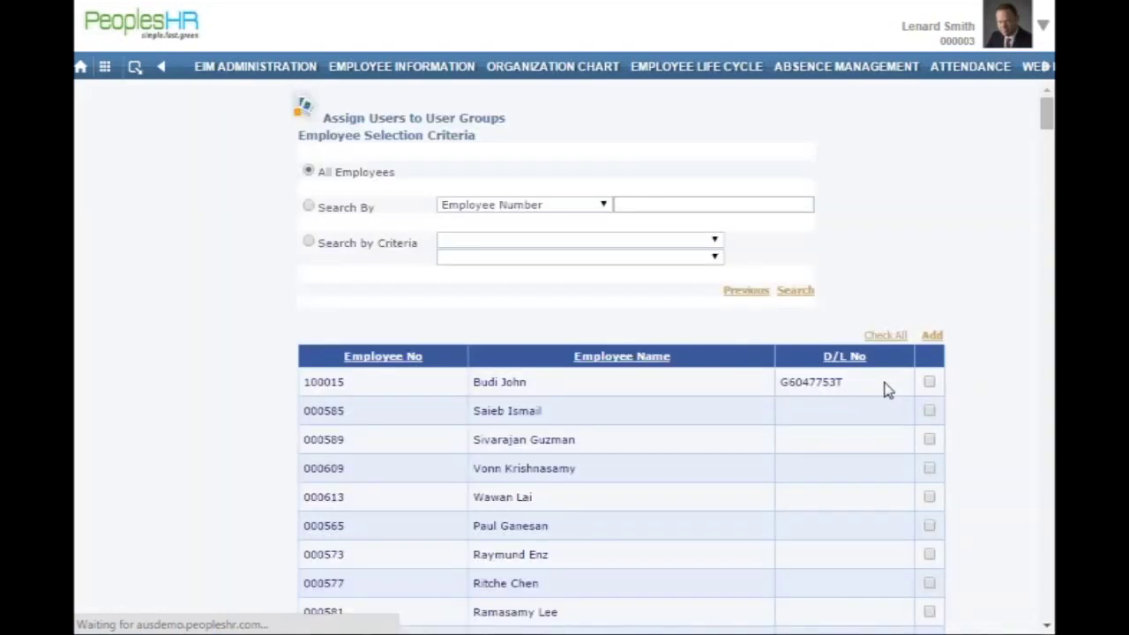
pyautogui.click(930, 383)
pyautogui.click(929, 411)
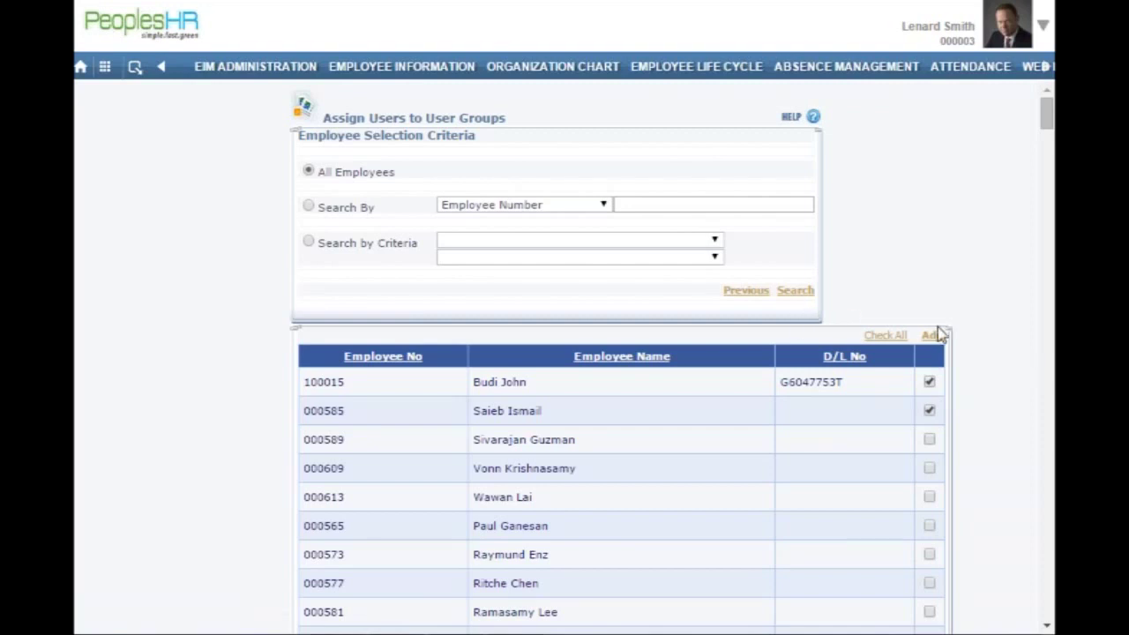
pyautogui.moveTo(1047, 113); pyautogui.dragTo(1047, 605)
pyautogui.click(934, 573)
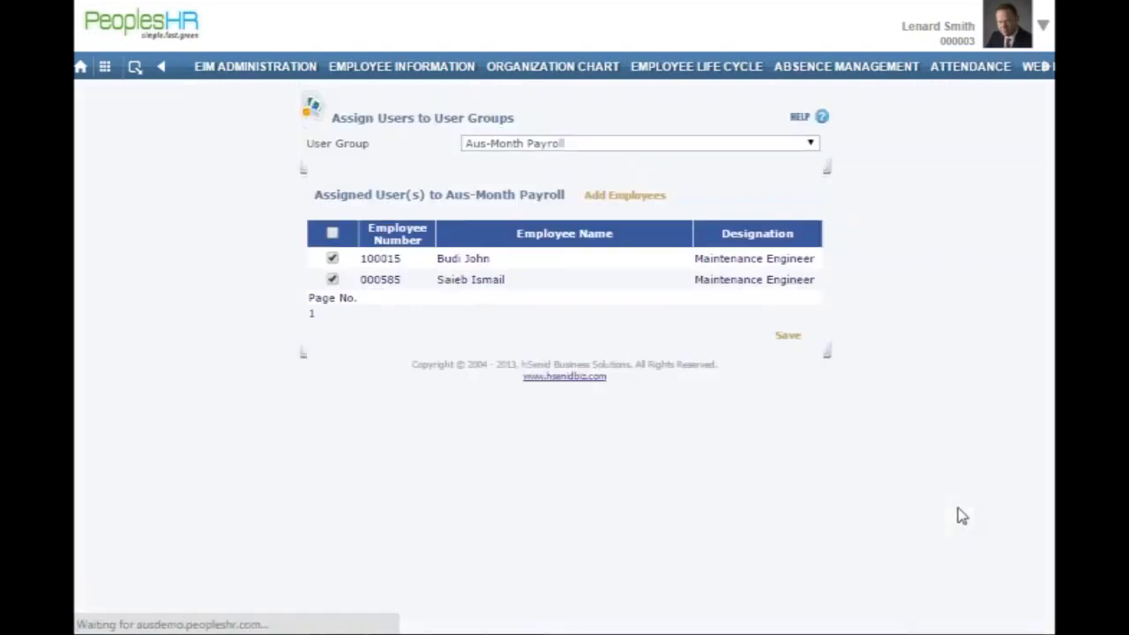
pyautogui.click(789, 337)
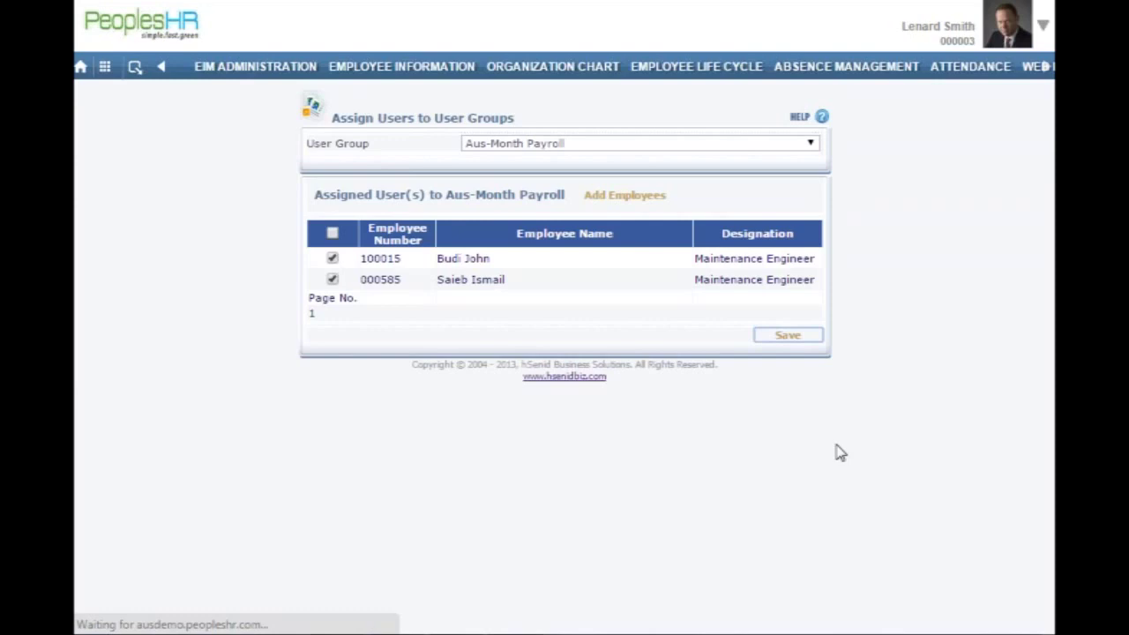
pyautogui.click(688, 104)
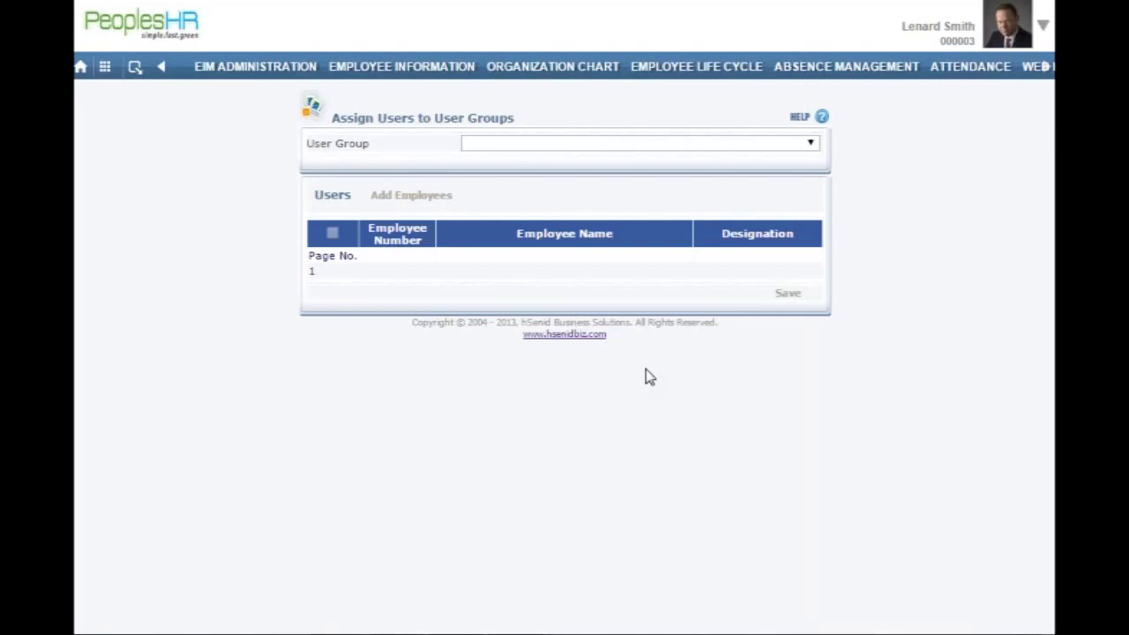
# Step: Open Assign Report(s) to User Group and choose the Aus-Month Payroll group
pyautogui.click(136, 74)
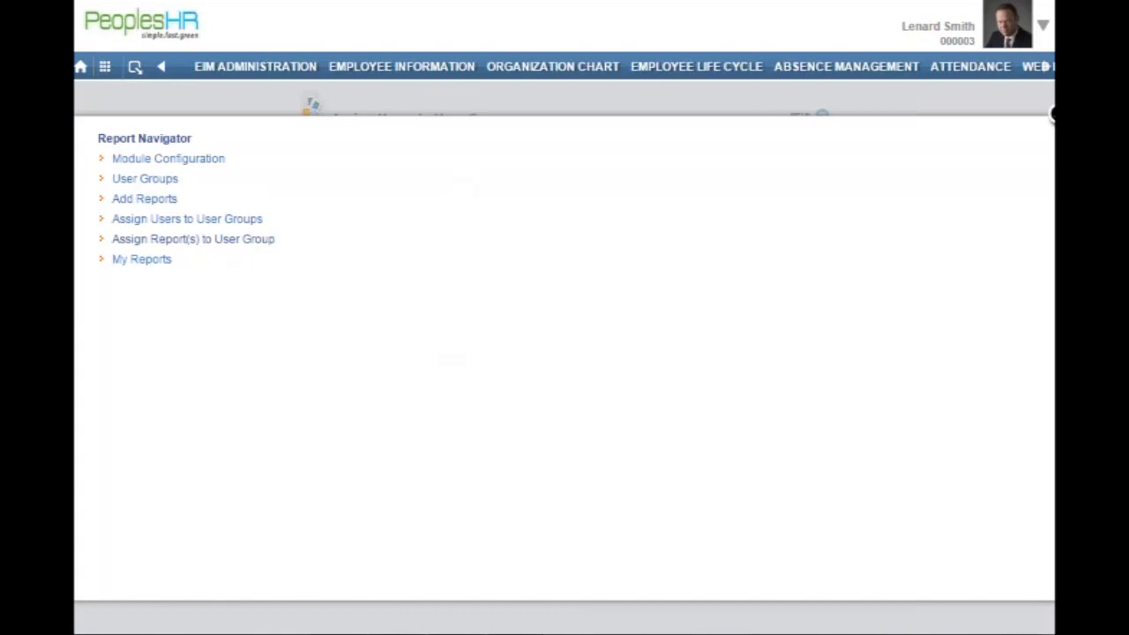
pyautogui.click(252, 242)
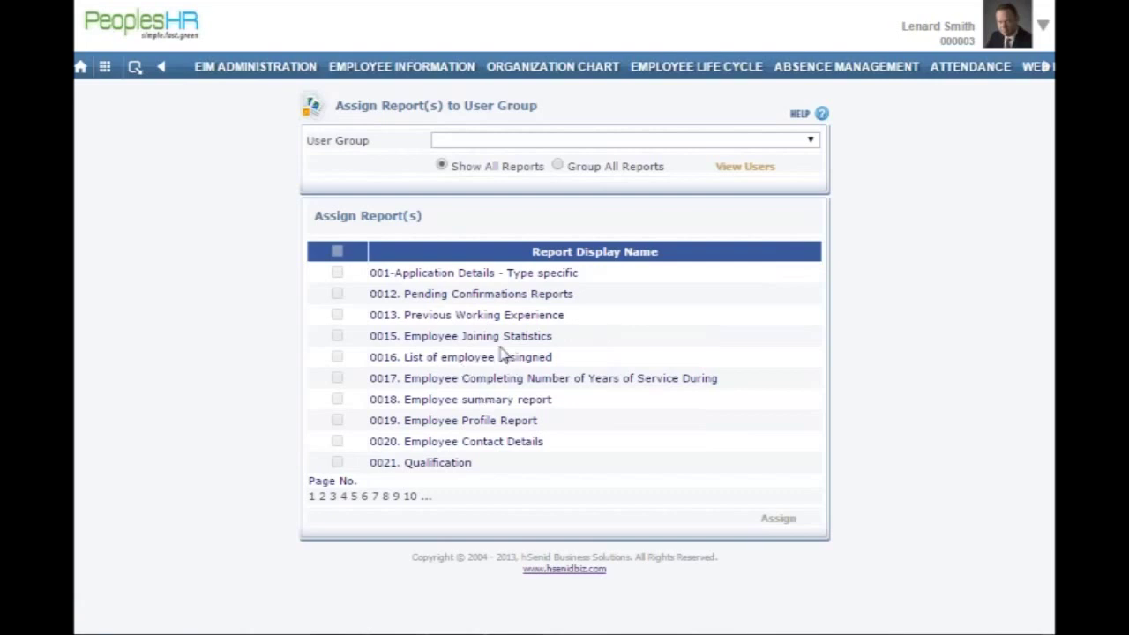
pyautogui.click(784, 141)
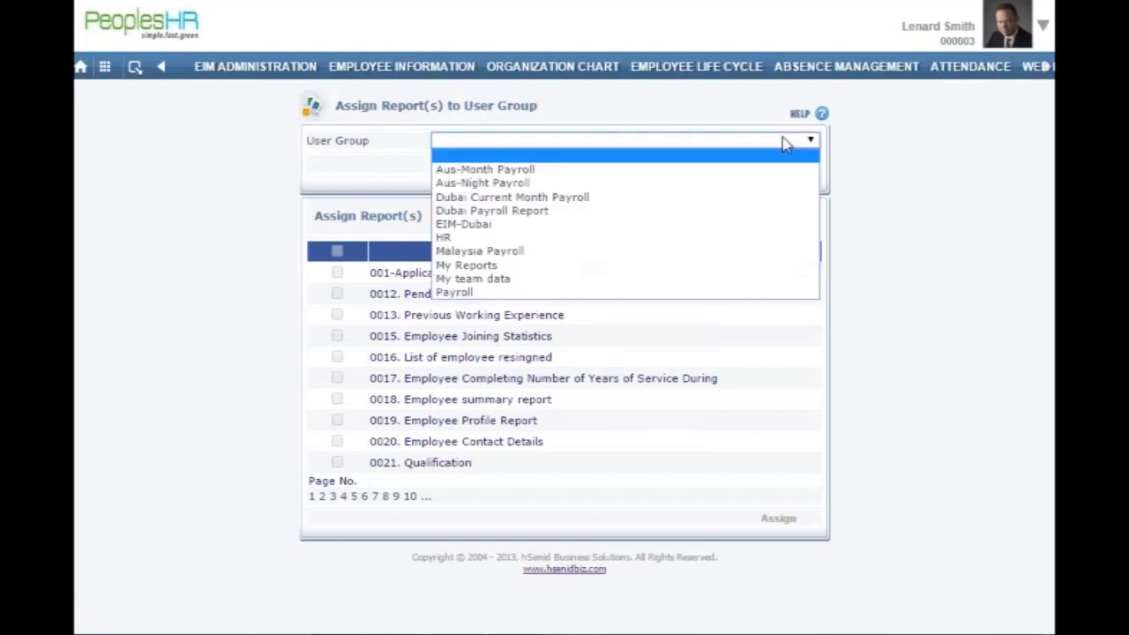
pyautogui.click(708, 171)
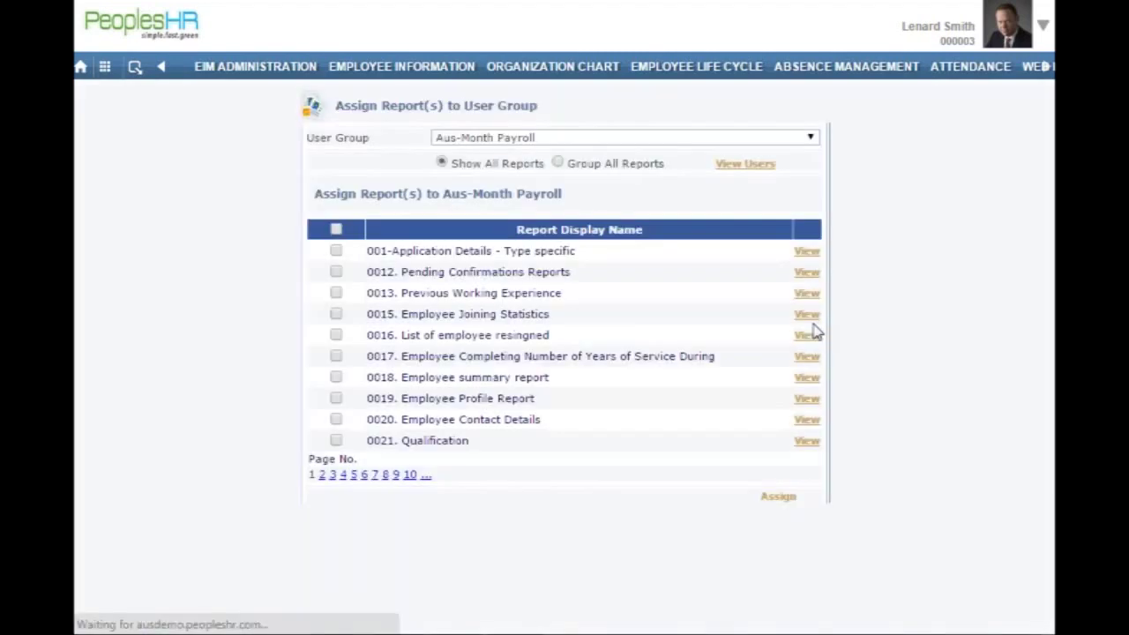
# Step: Assign 001-Application Details - Type specific, 0012. Pending Confirmations Reports and 0013. Previous Working Experience to Aus-Month Payroll, and reselect the group to check them
pyautogui.click(335, 274)
pyautogui.click(335, 294)
pyautogui.click(335, 315)
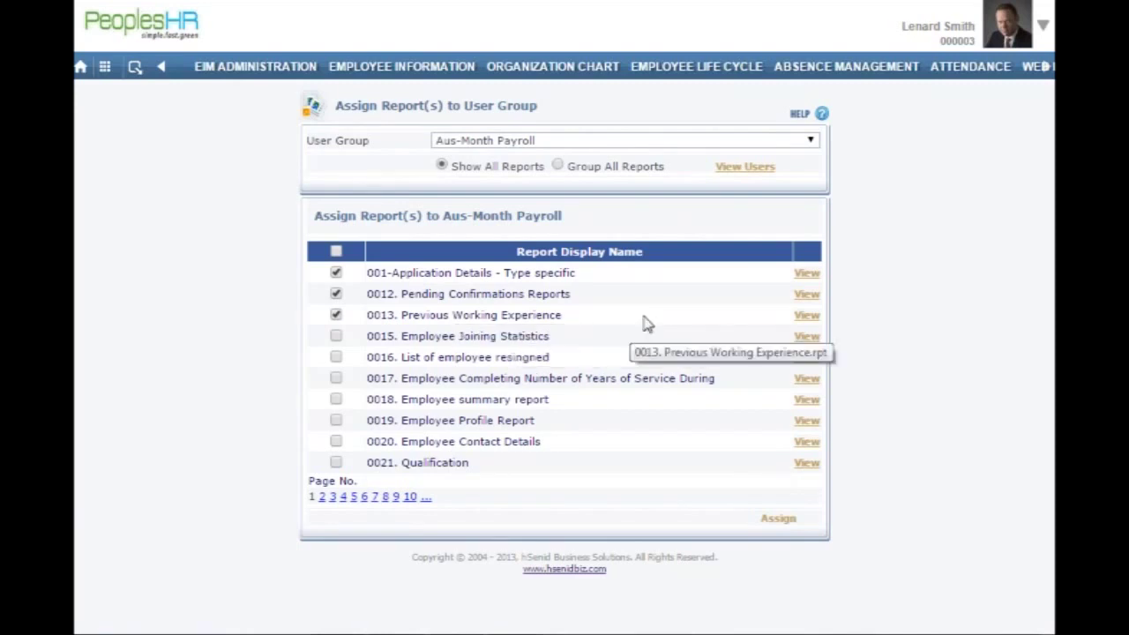
pyautogui.click(779, 519)
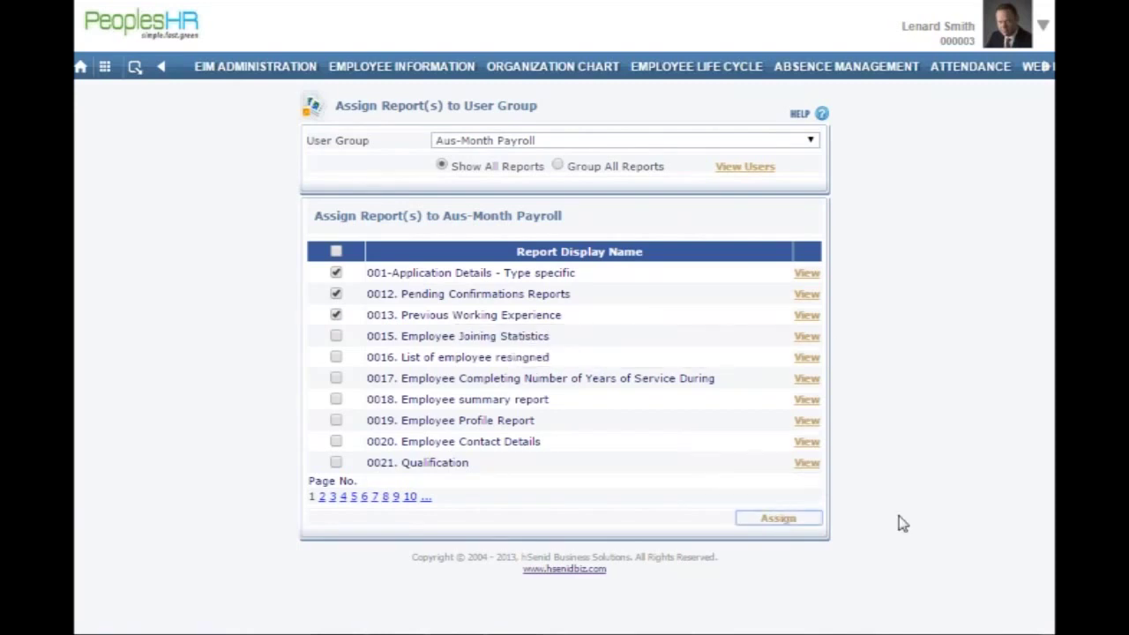
pyautogui.click(678, 101)
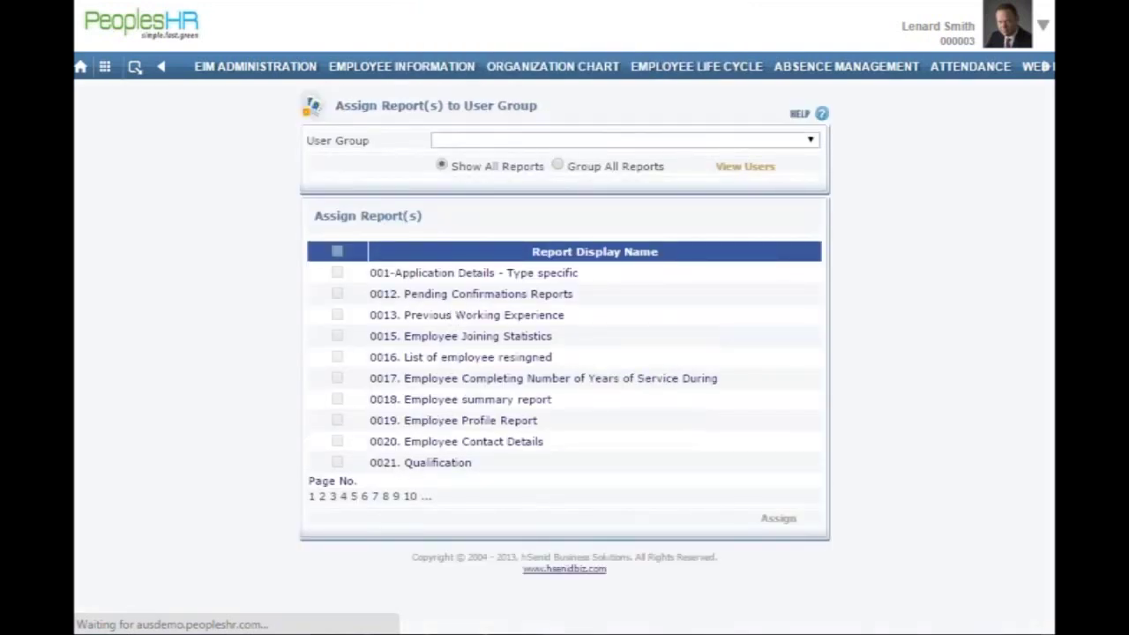
pyautogui.click(672, 143)
pyautogui.click(664, 173)
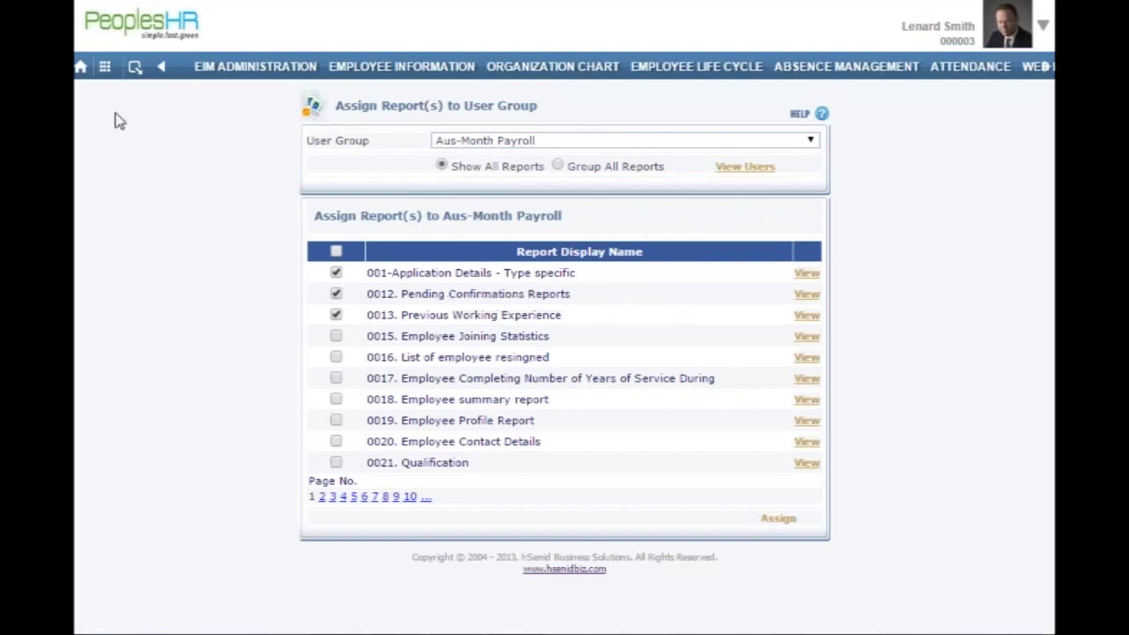
# Step: Open My Reports, view the EIM module's reports with grouping enabled, and return to the ungrouped report list
pyautogui.click(135, 69)
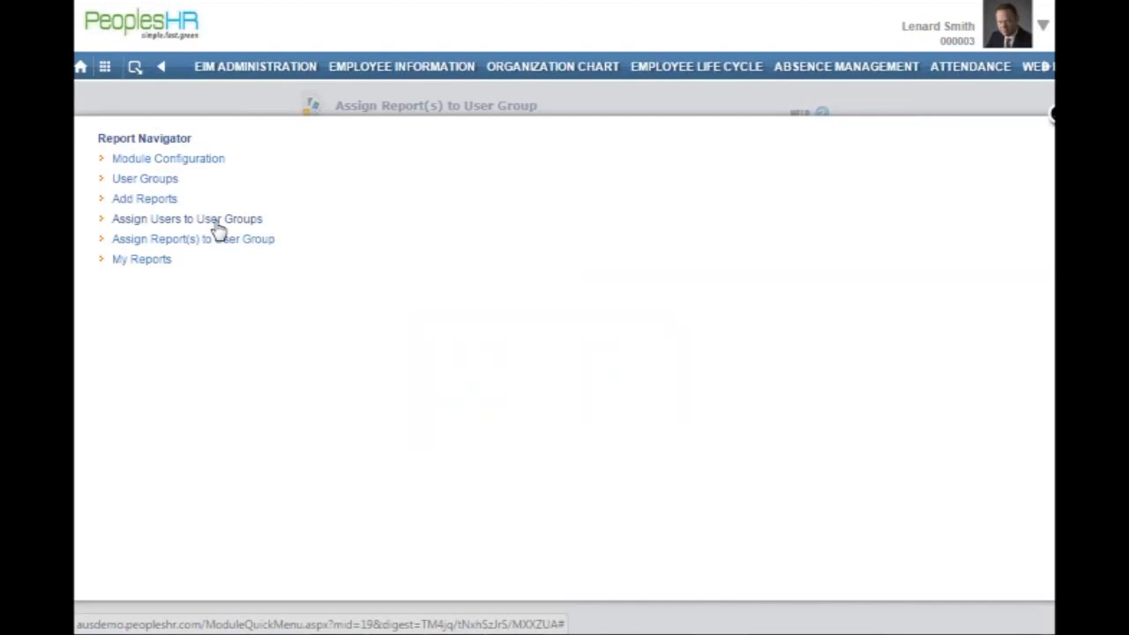
pyautogui.click(157, 263)
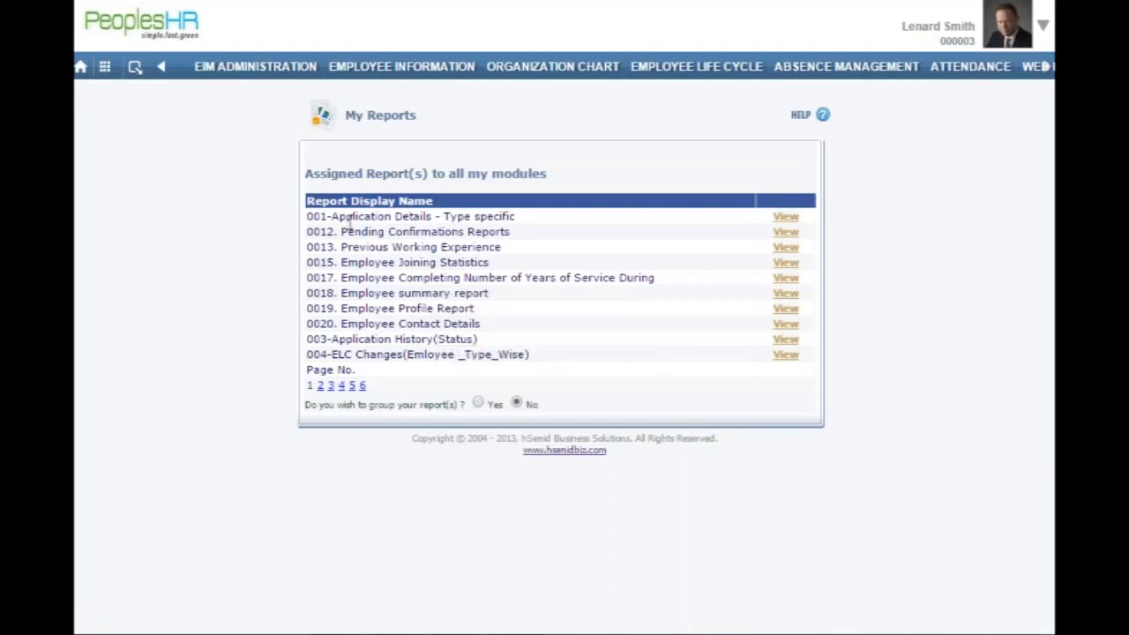
pyautogui.doubleClick(954, 26)
pyautogui.click(478, 403)
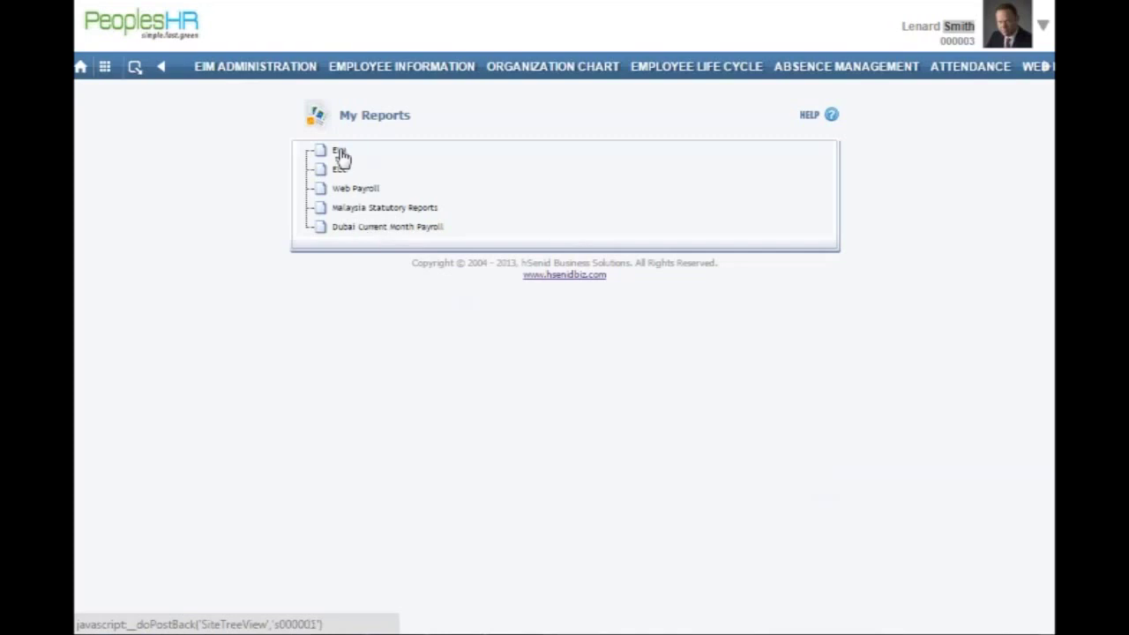
pyautogui.click(341, 151)
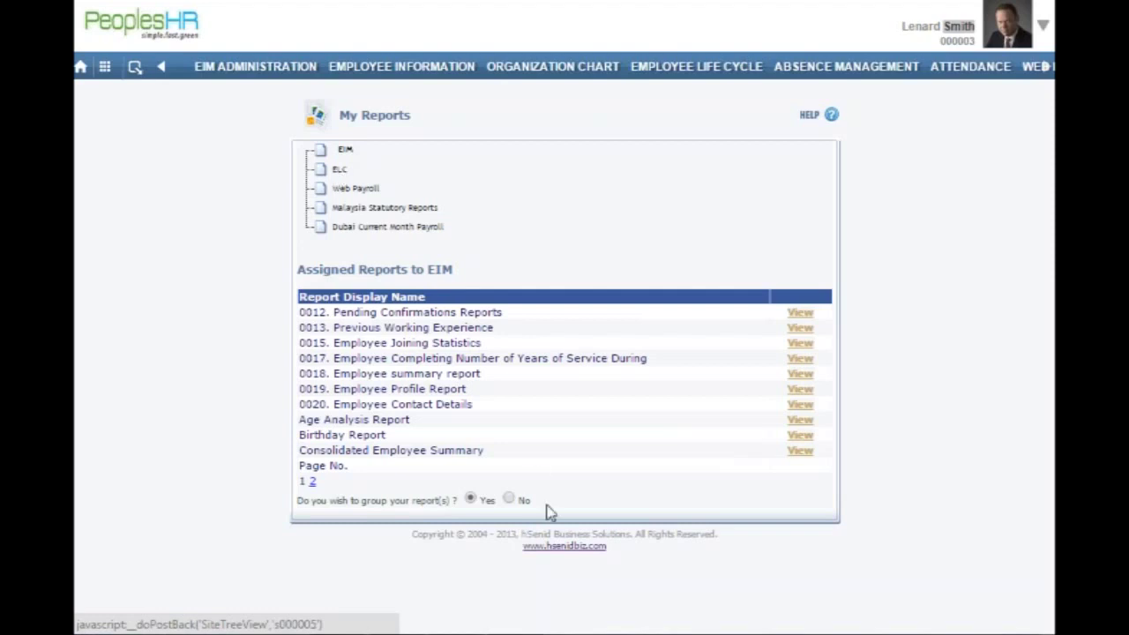
pyautogui.click(510, 499)
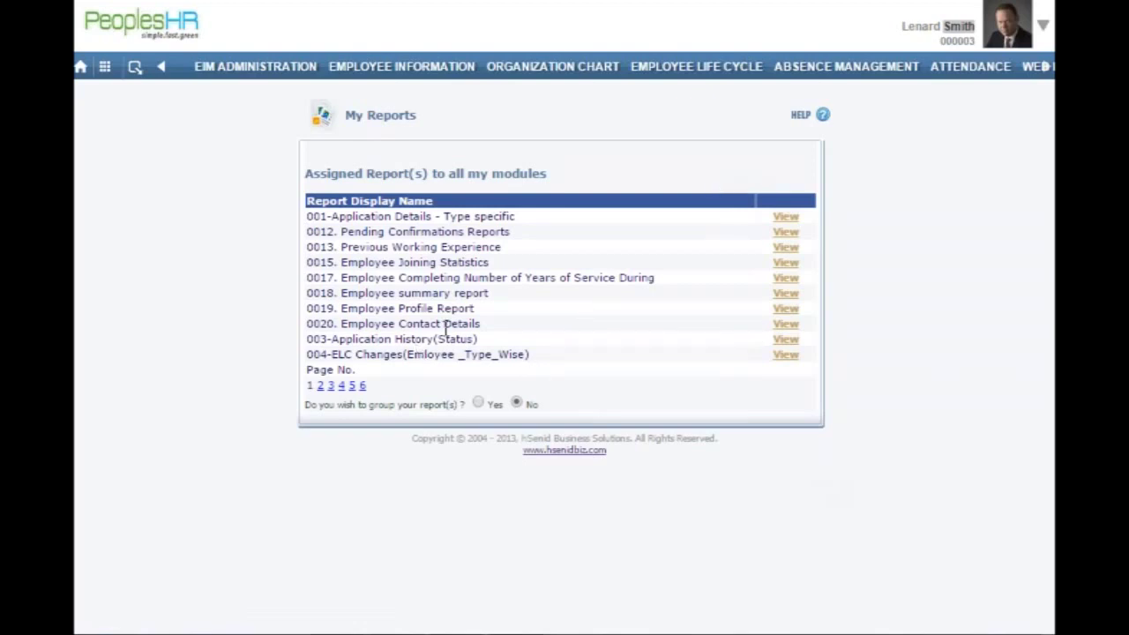
# Step: Try to view the 0019. Employee Profile Report and close its preview window
pyautogui.click(781, 312)
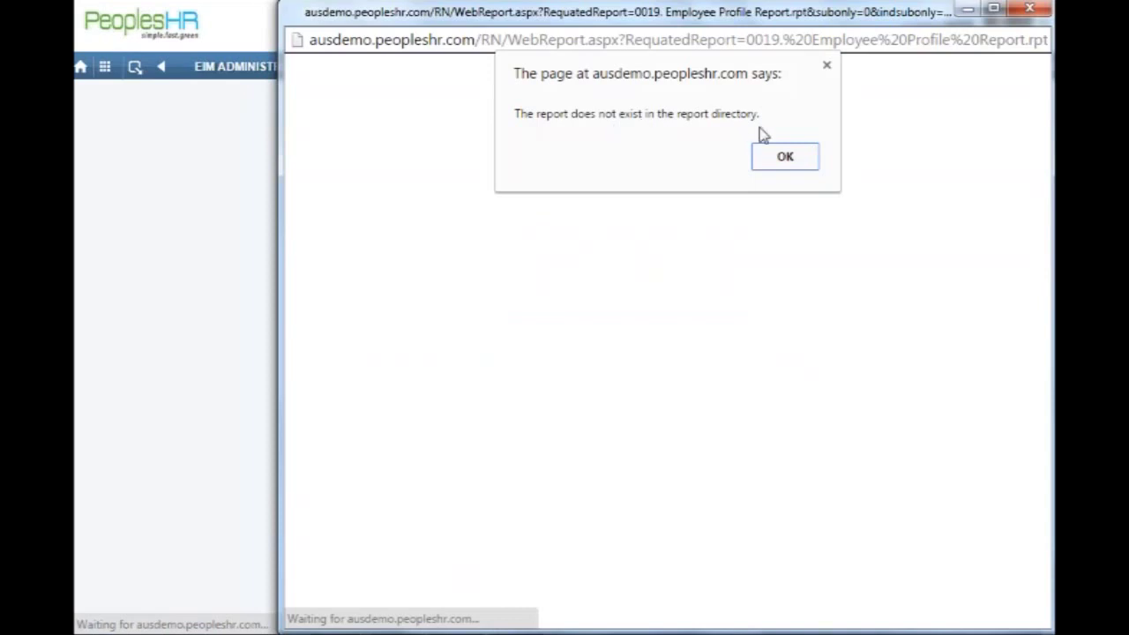
pyautogui.click(794, 164)
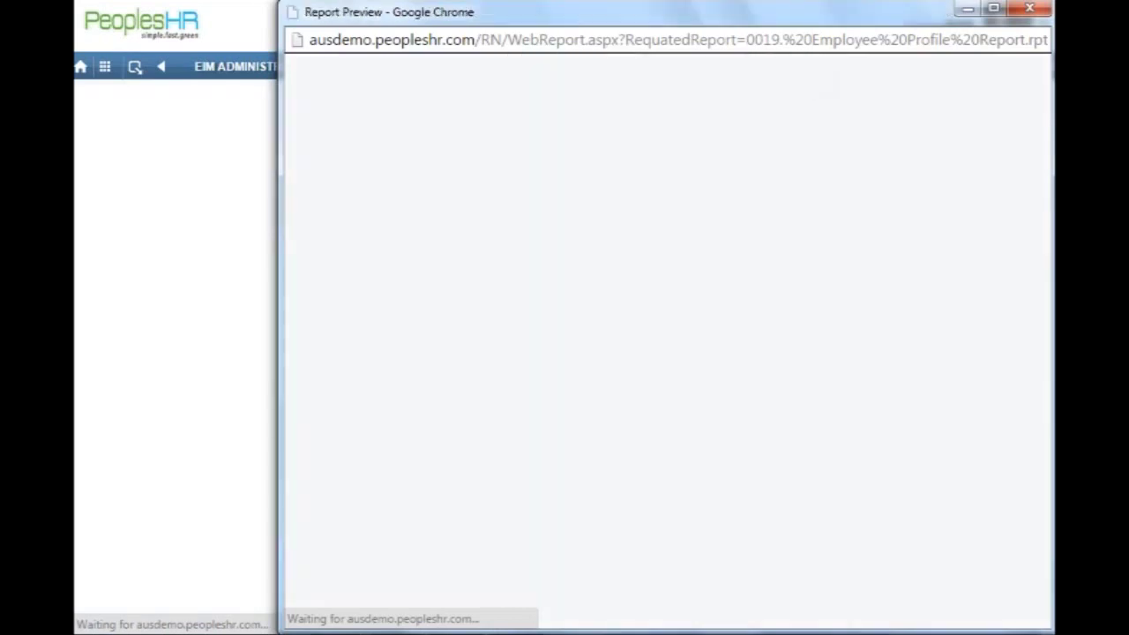
pyautogui.moveTo(879, 25); pyautogui.dragTo(797, 3)
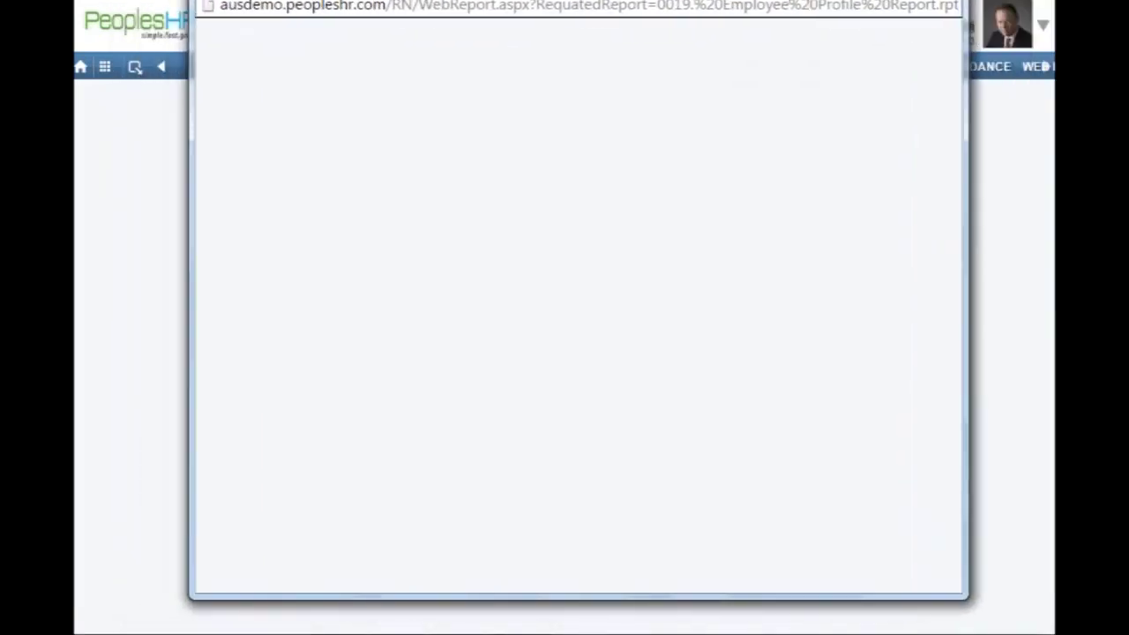
pyautogui.click(945, 0)
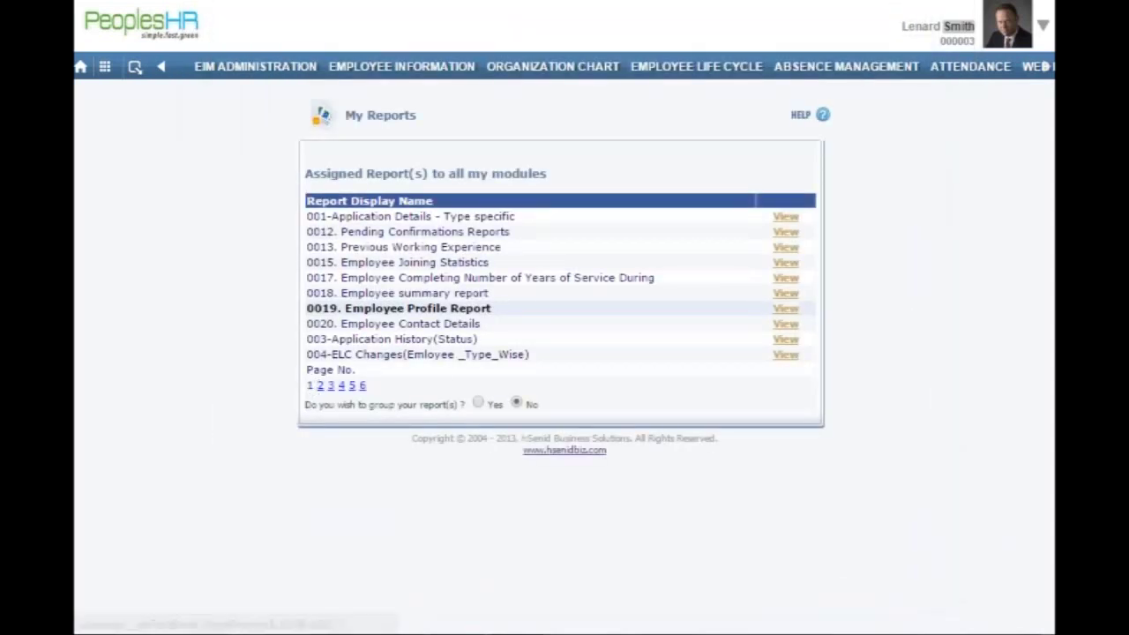
# Step: Go to page 2 of the report list, try to view the Age Analysis Report, and close its preview window
pyautogui.click(320, 386)
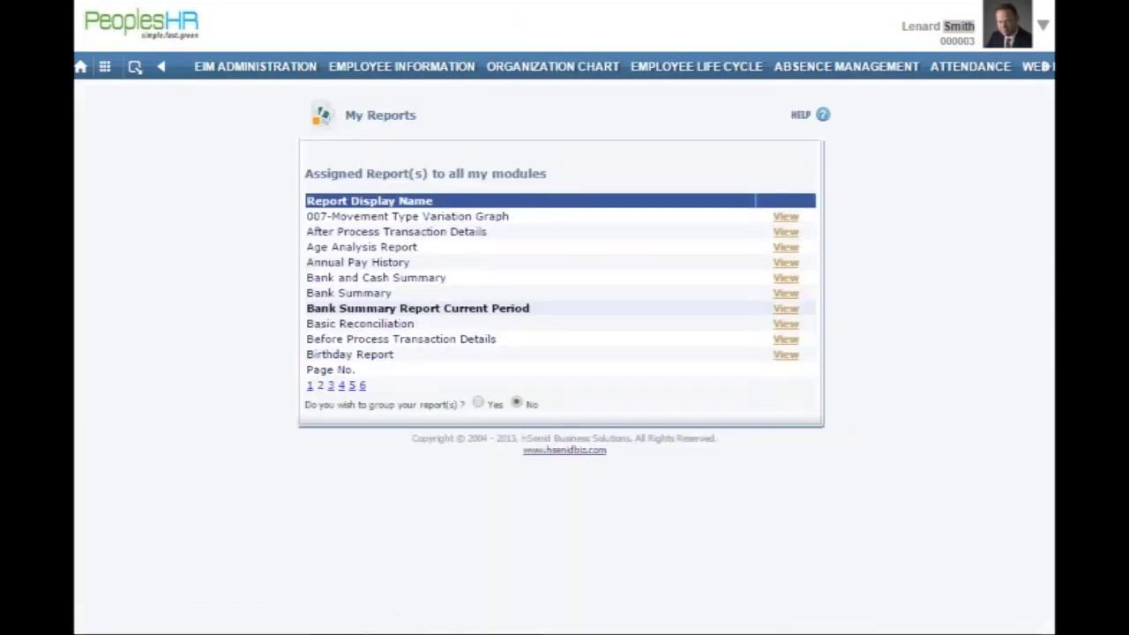
pyautogui.doubleClick(414, 243)
pyautogui.click(739, 245)
pyautogui.click(781, 251)
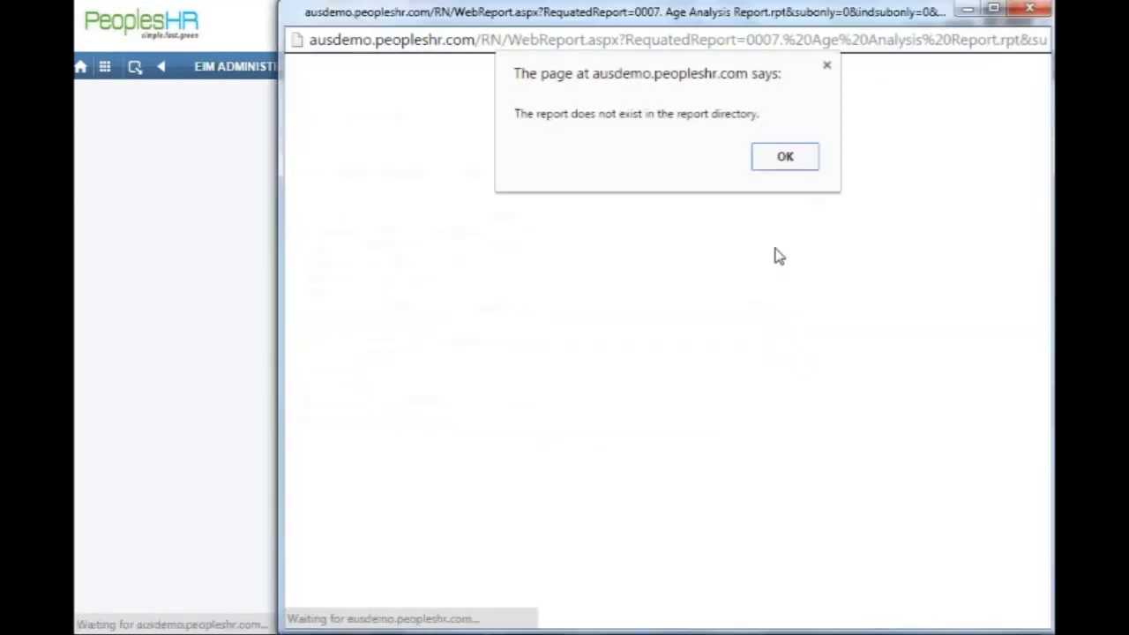
pyautogui.click(787, 166)
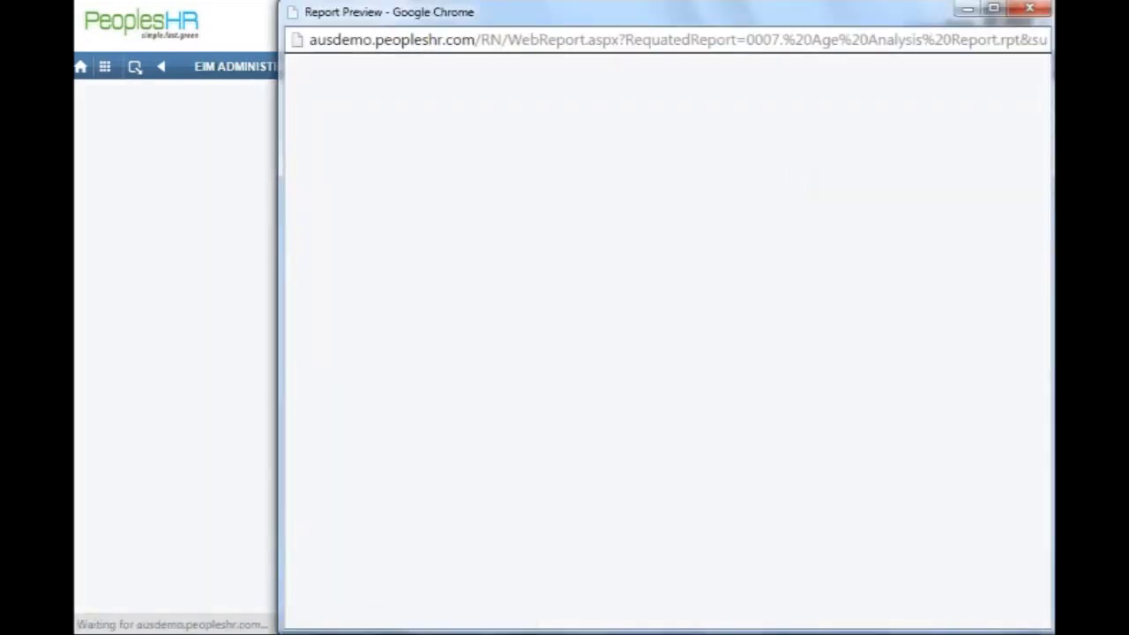
pyautogui.moveTo(915, 15); pyautogui.dragTo(865, 0)
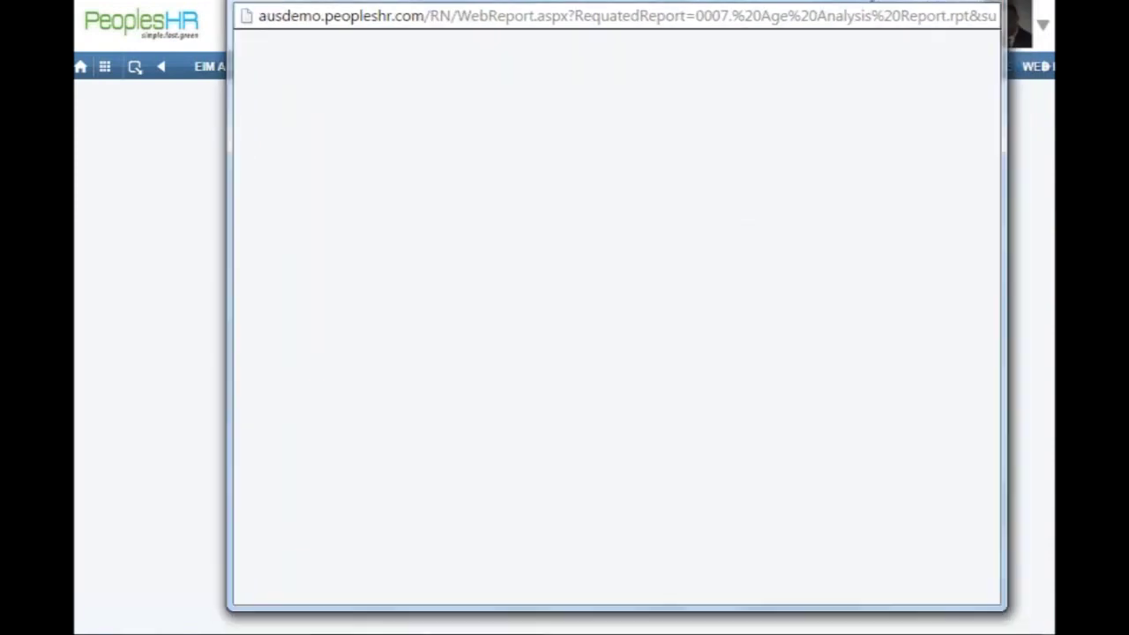
pyautogui.click(979, 1)
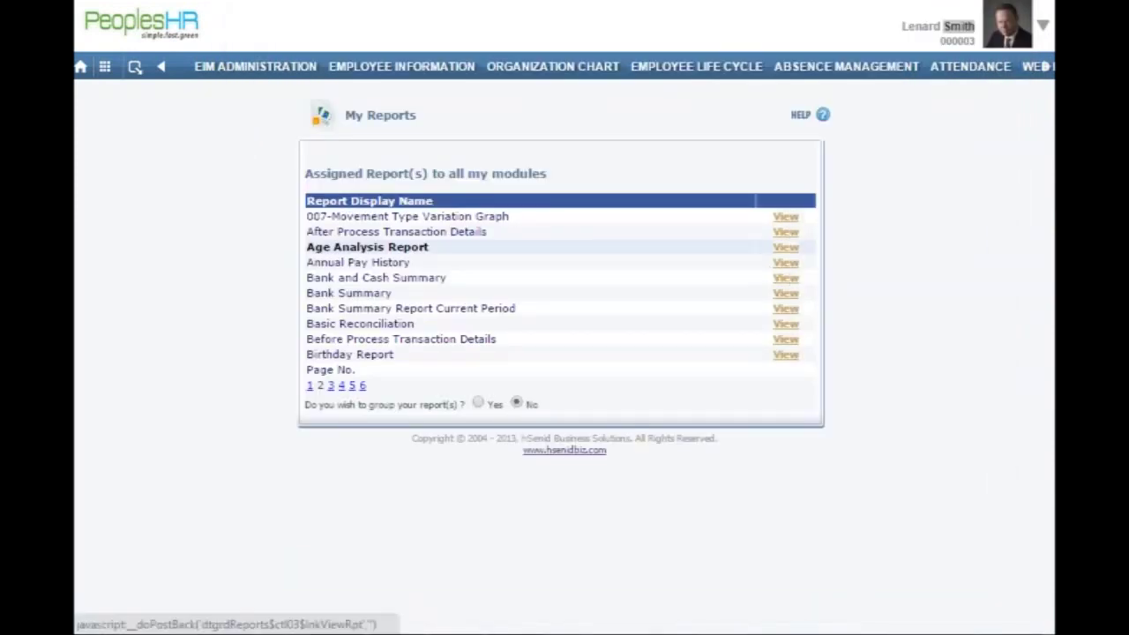
# Step: Try to view the 007-Movement Type Variation Graph report and close its preview window
pyautogui.click(785, 216)
pyautogui.click(801, 160)
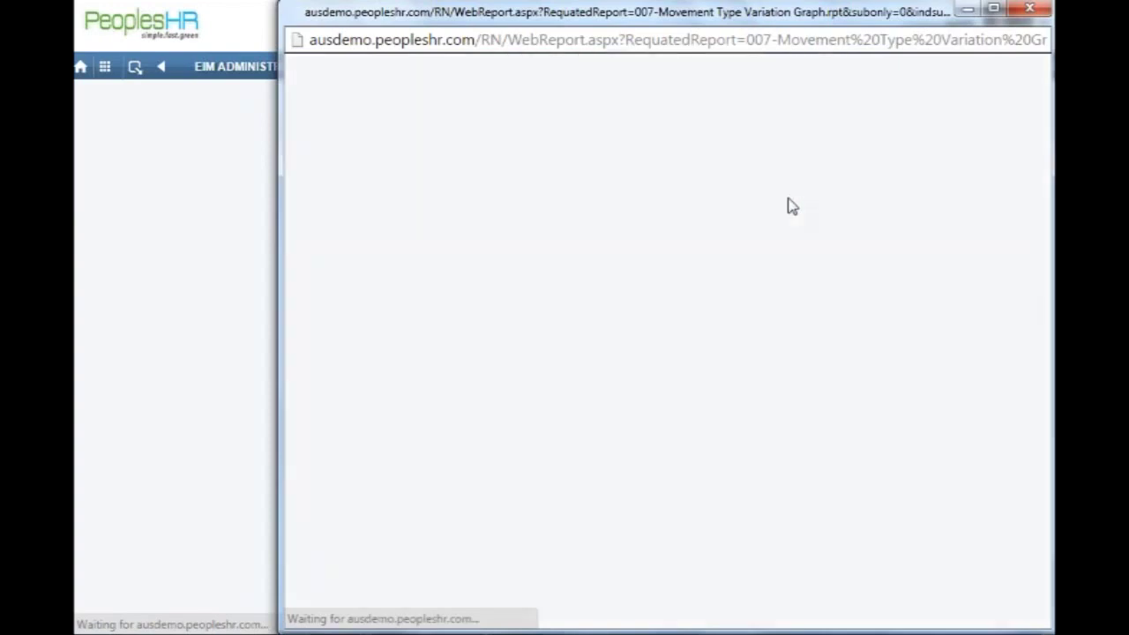
pyautogui.doubleClick(859, 8)
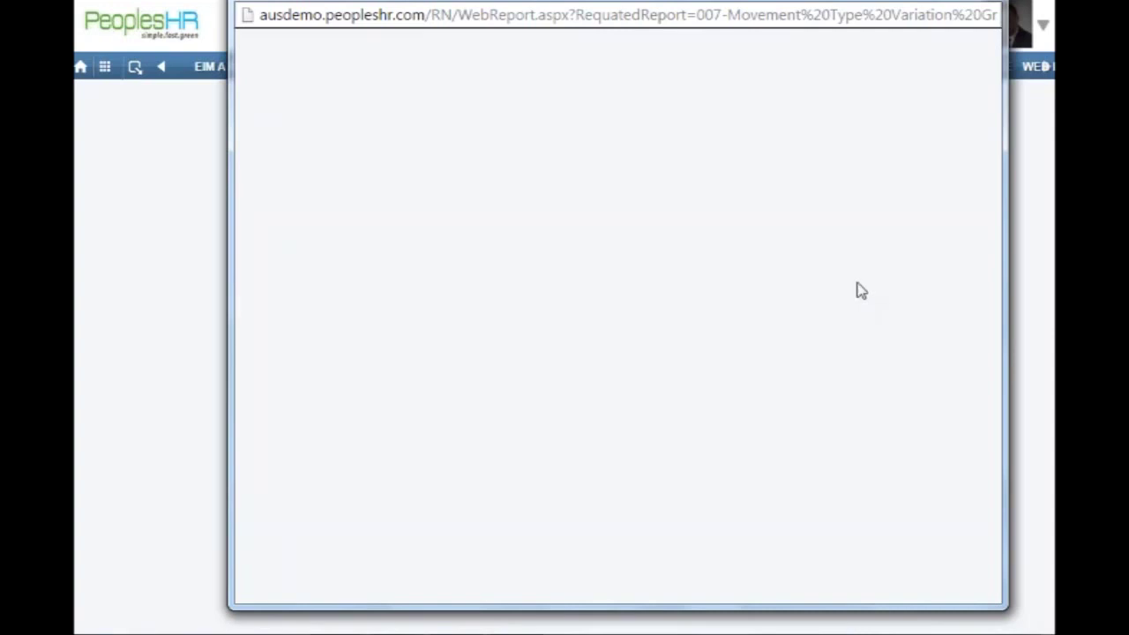
pyautogui.click(988, 0)
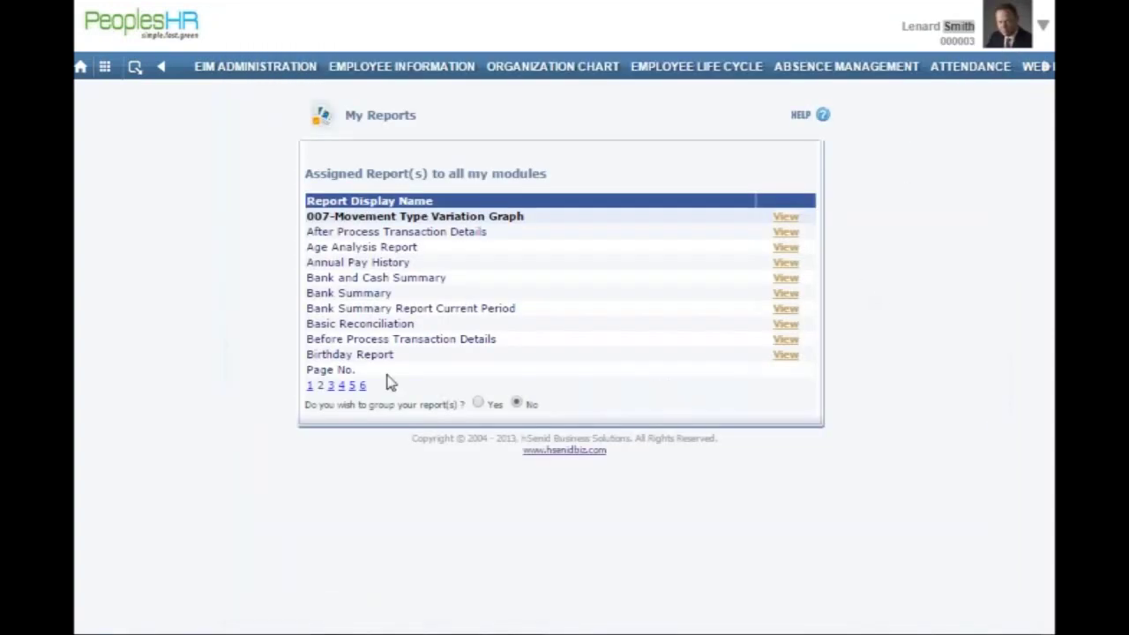
# Step: Try to view the Birthday Report and close its preview window
pyautogui.click(785, 354)
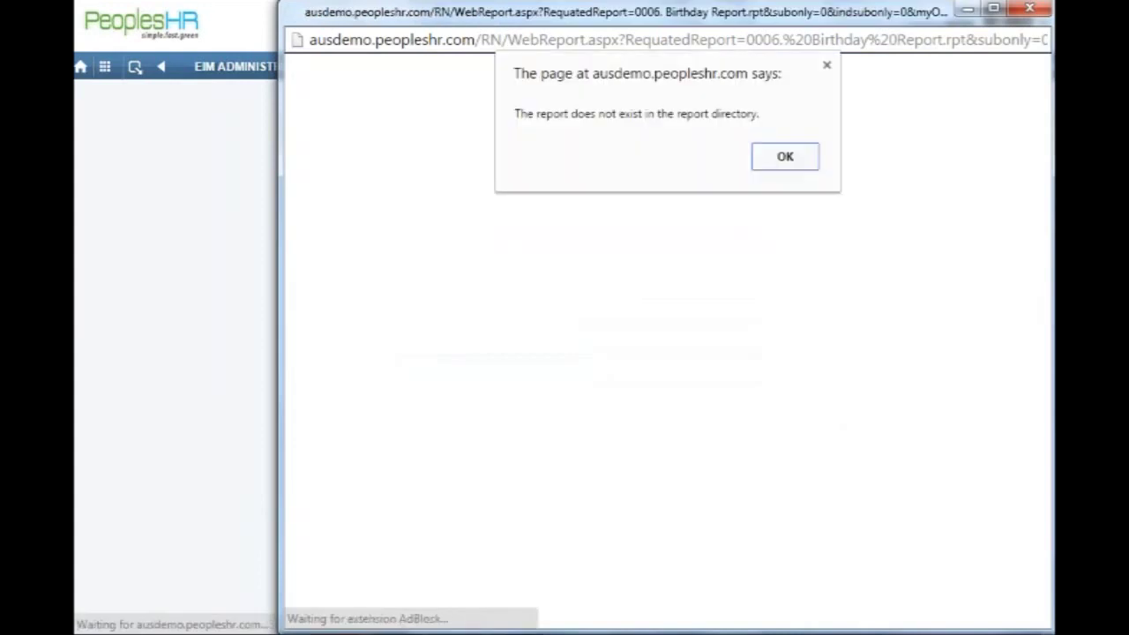
pyautogui.click(784, 156)
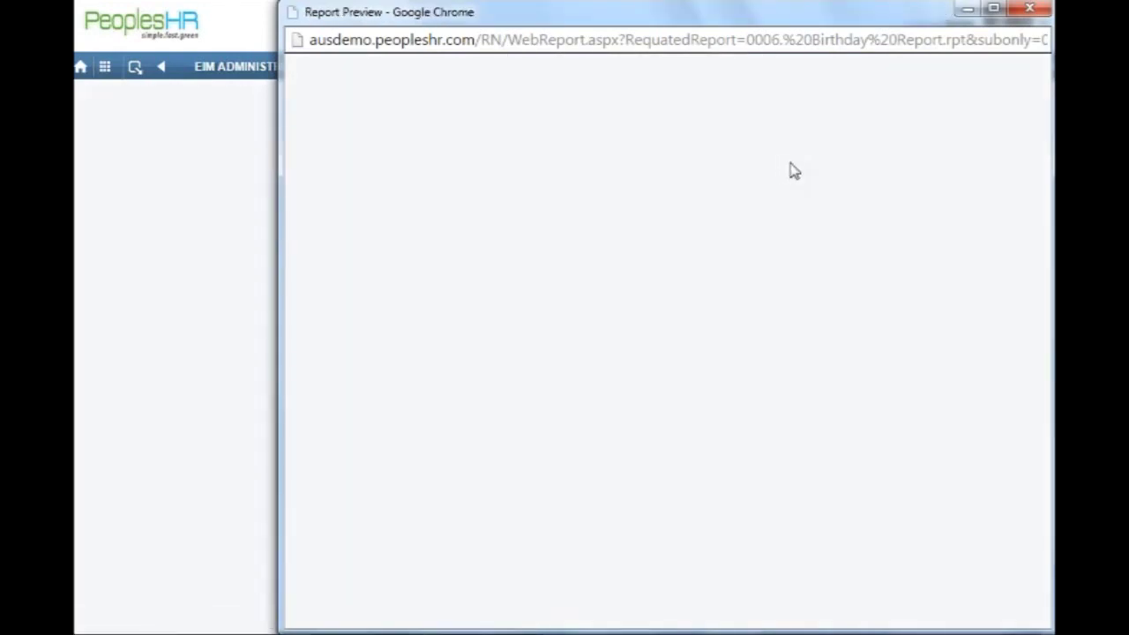
pyautogui.click(1029, 9)
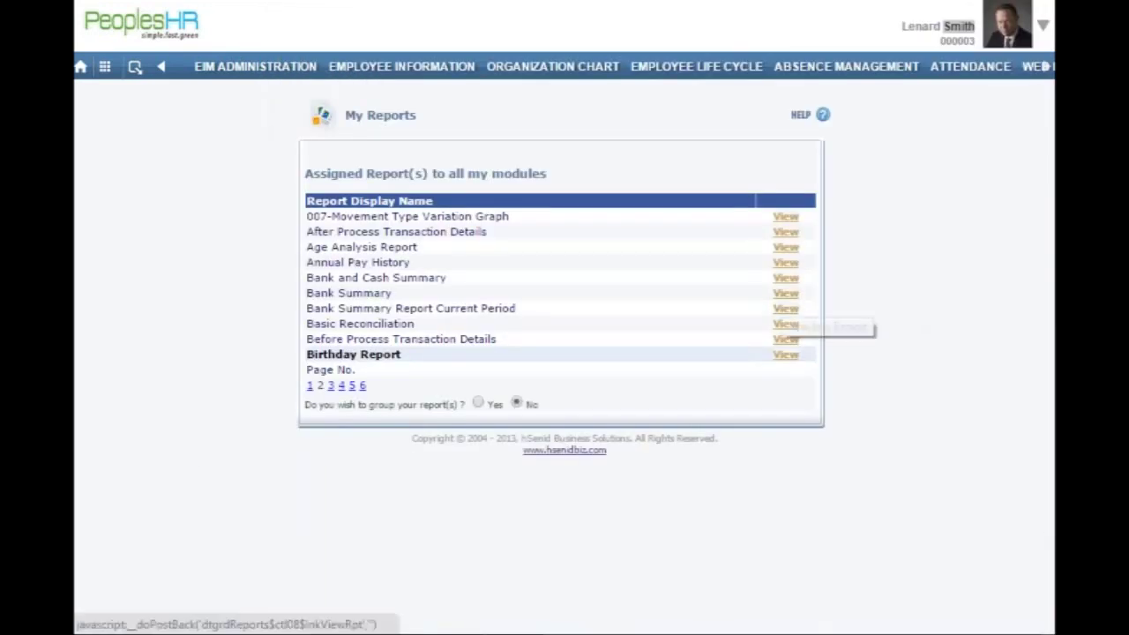
# Step: Try to view the Bank Summary report and close its preview window
pyautogui.click(785, 293)
pyautogui.click(785, 159)
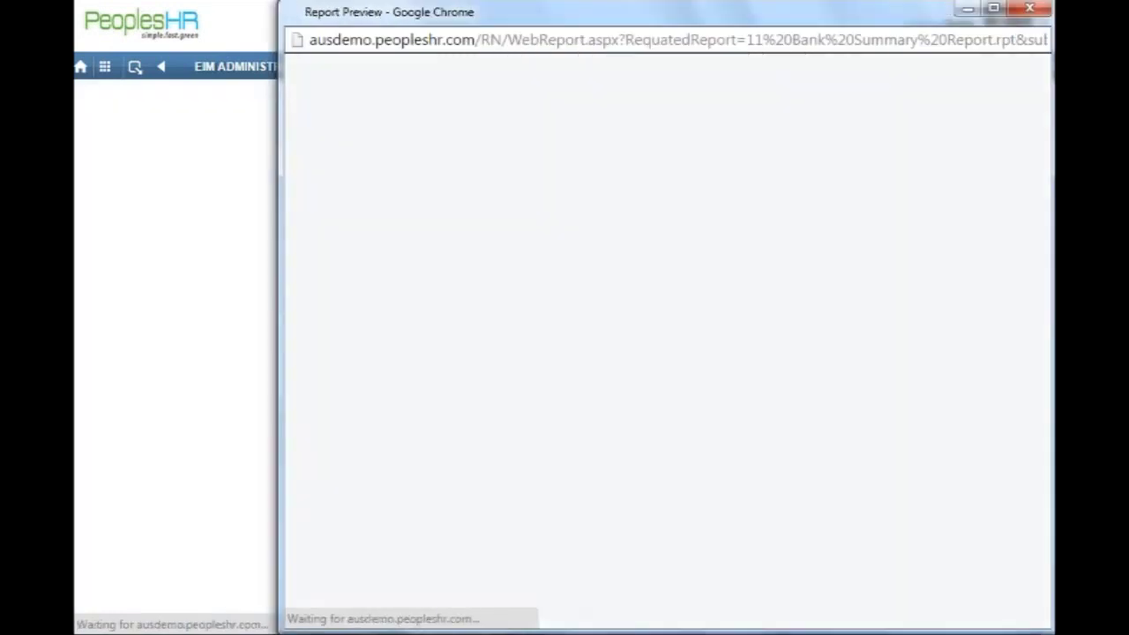
pyautogui.click(1025, 9)
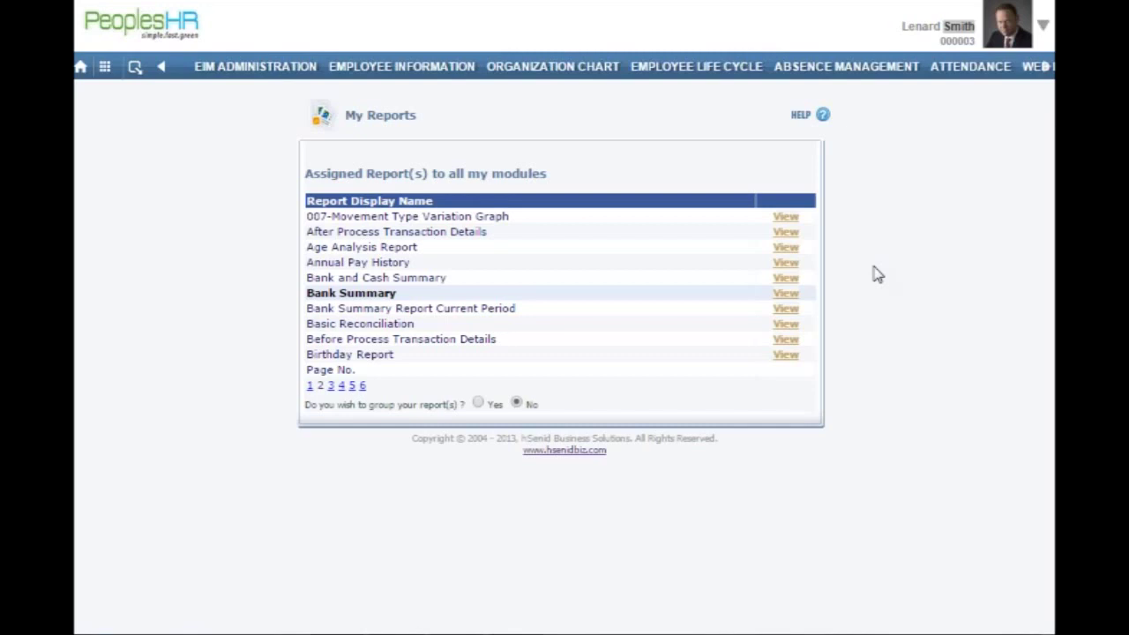
# Step: Go to page 6 of the report list, try to view the Staff Directory report, and close its preview window
pyautogui.click(361, 385)
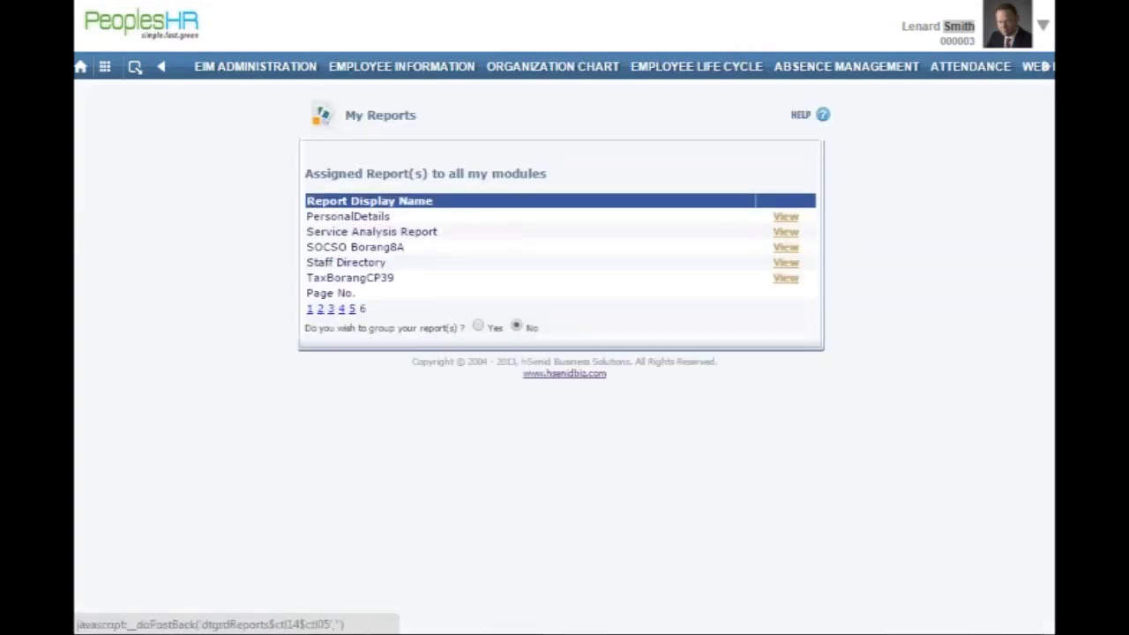
pyautogui.click(787, 264)
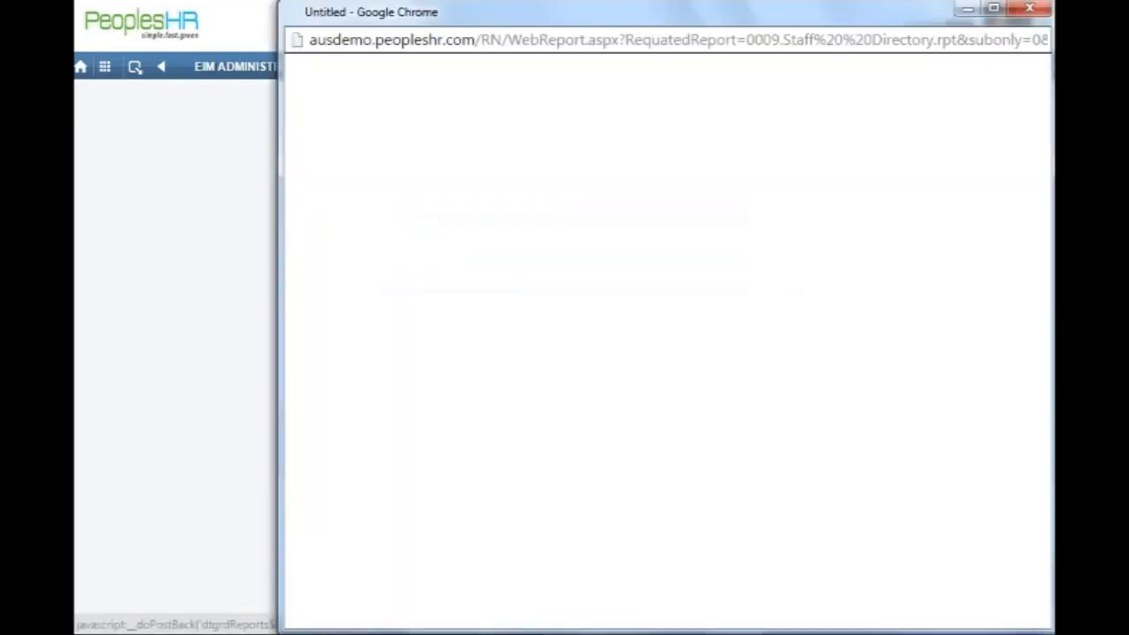
pyautogui.click(794, 168)
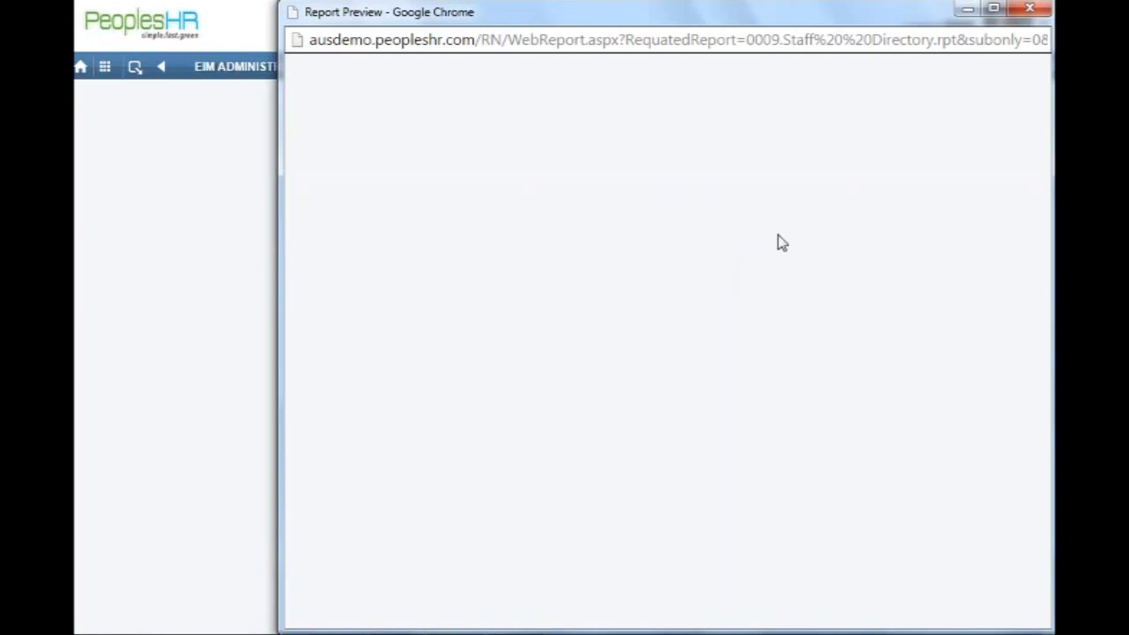
pyautogui.click(1029, 8)
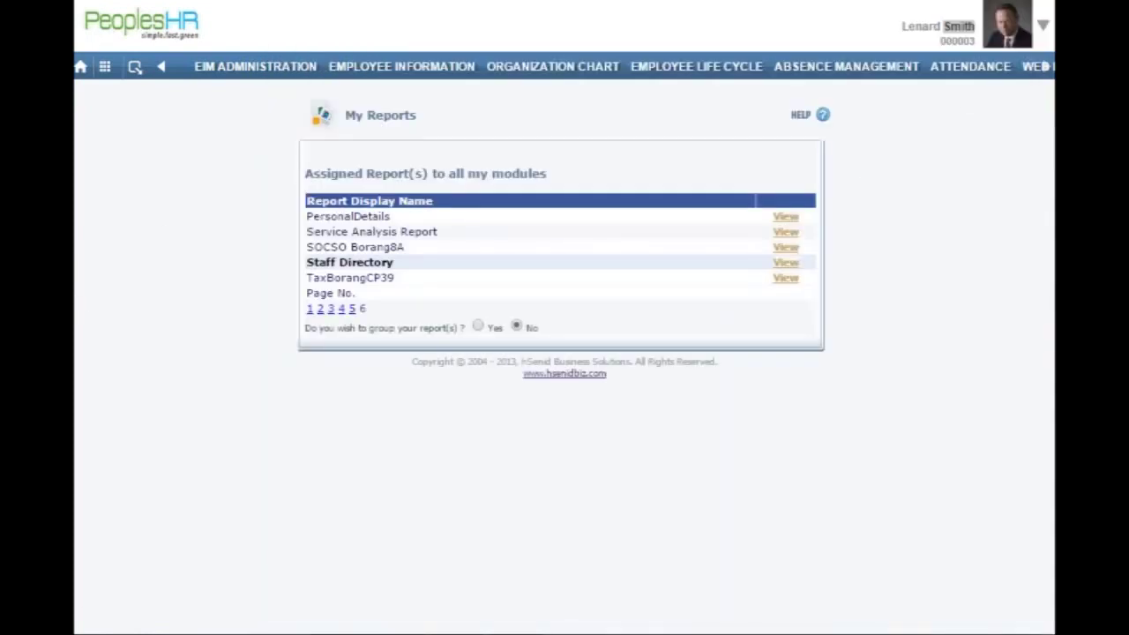
pyautogui.press('super')
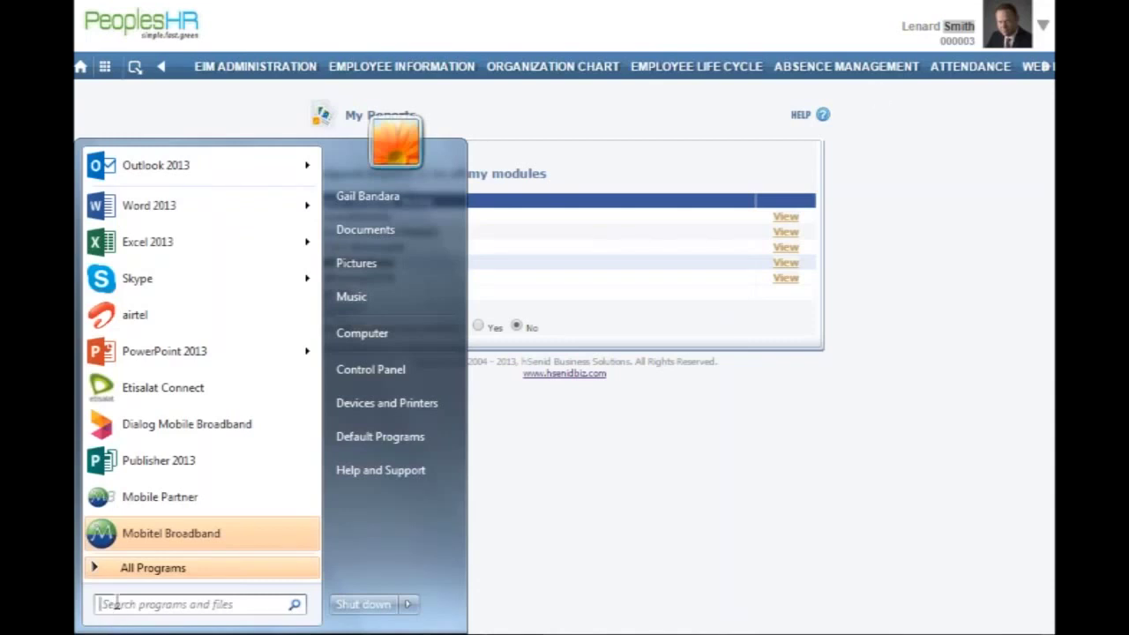
pyautogui.click(974, 168)
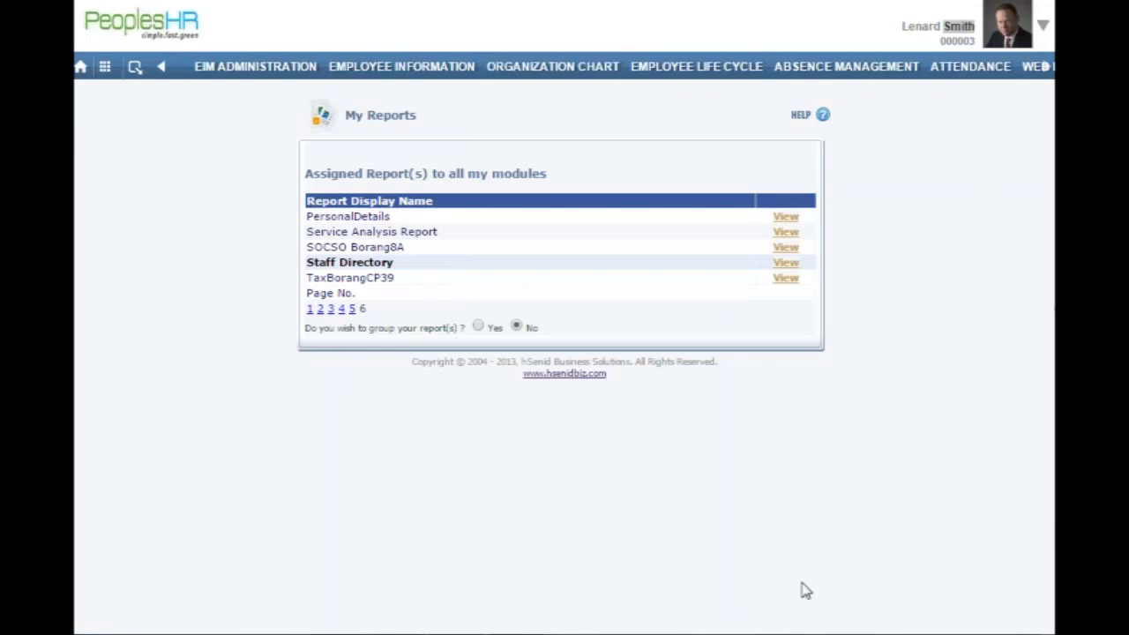
pyautogui.doubleClick(421, 231)
pyautogui.click(672, 234)
# Step: Try to view the PersonalDetails report, reposition its preview window over the page, and close it
pyautogui.click(789, 218)
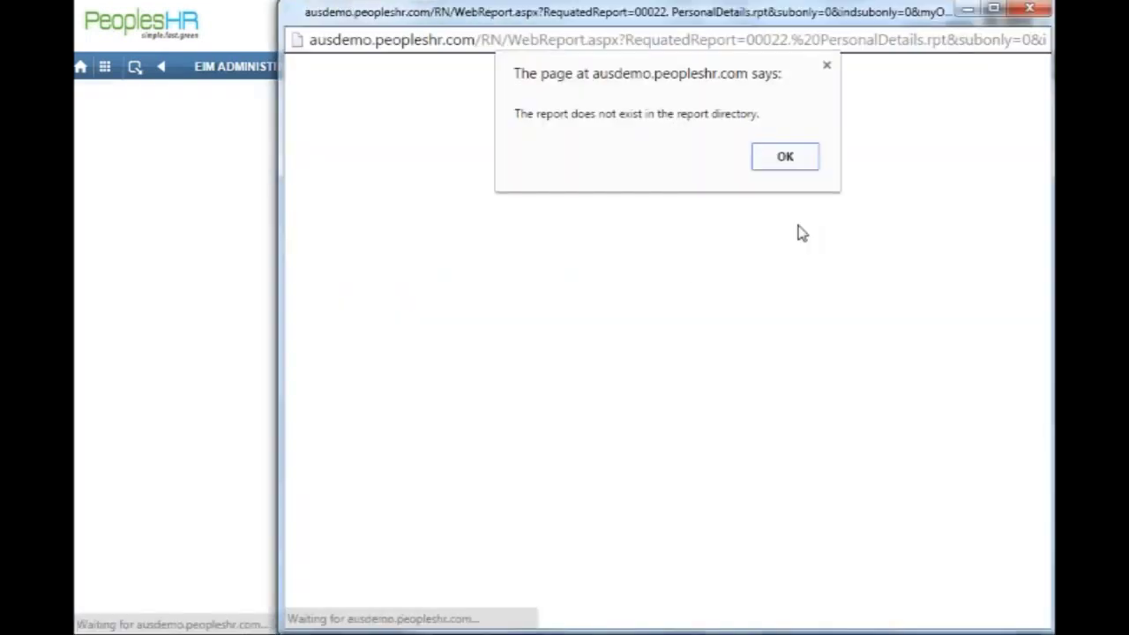
pyautogui.click(785, 159)
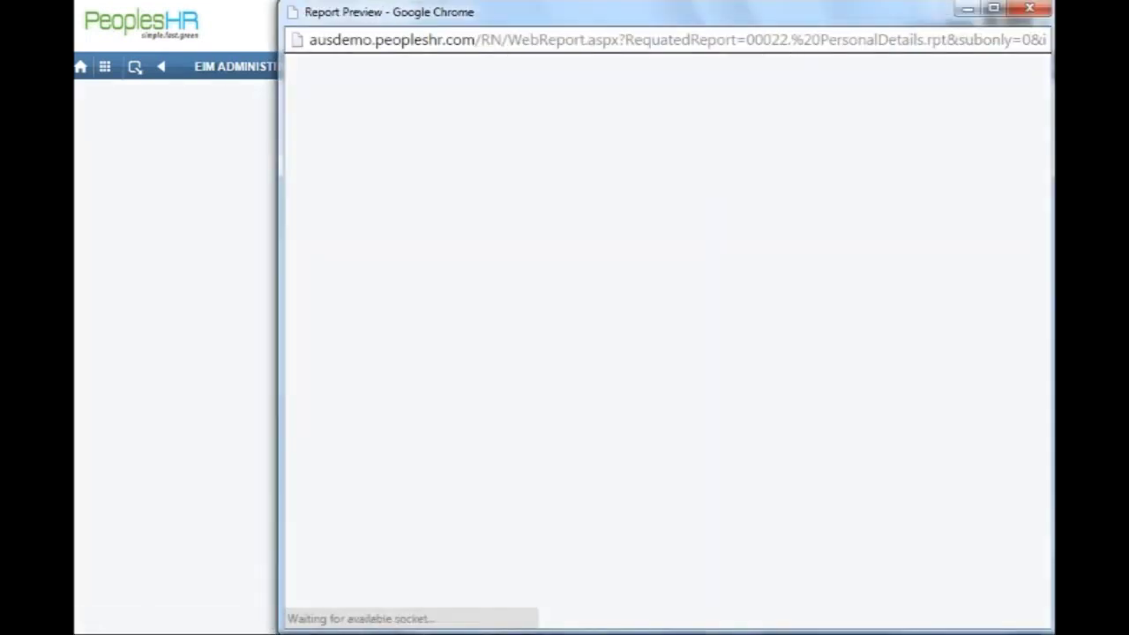
pyautogui.moveTo(532, 26); pyautogui.dragTo(415, 13)
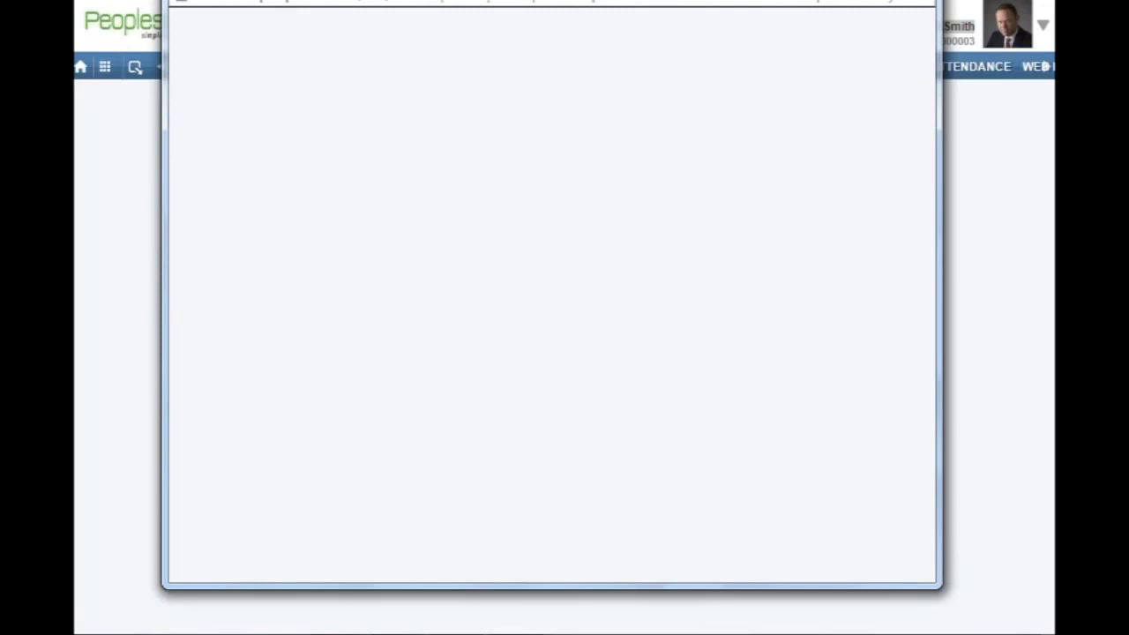
pyautogui.moveTo(456, 0); pyautogui.dragTo(456, 50)
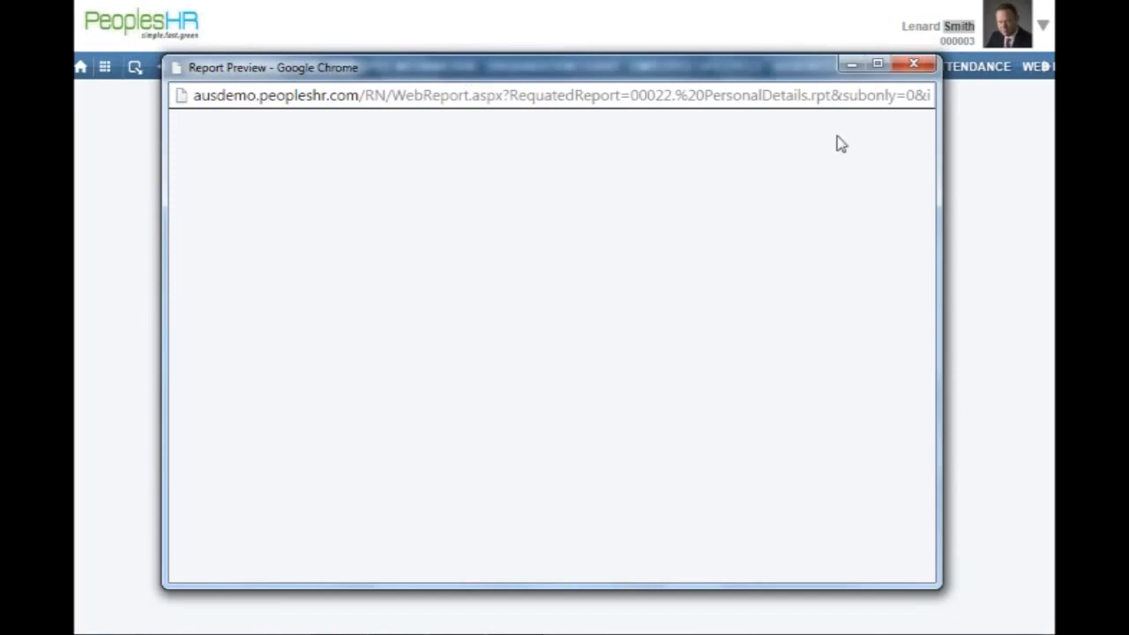
pyautogui.moveTo(770, 76); pyautogui.dragTo(796, 58)
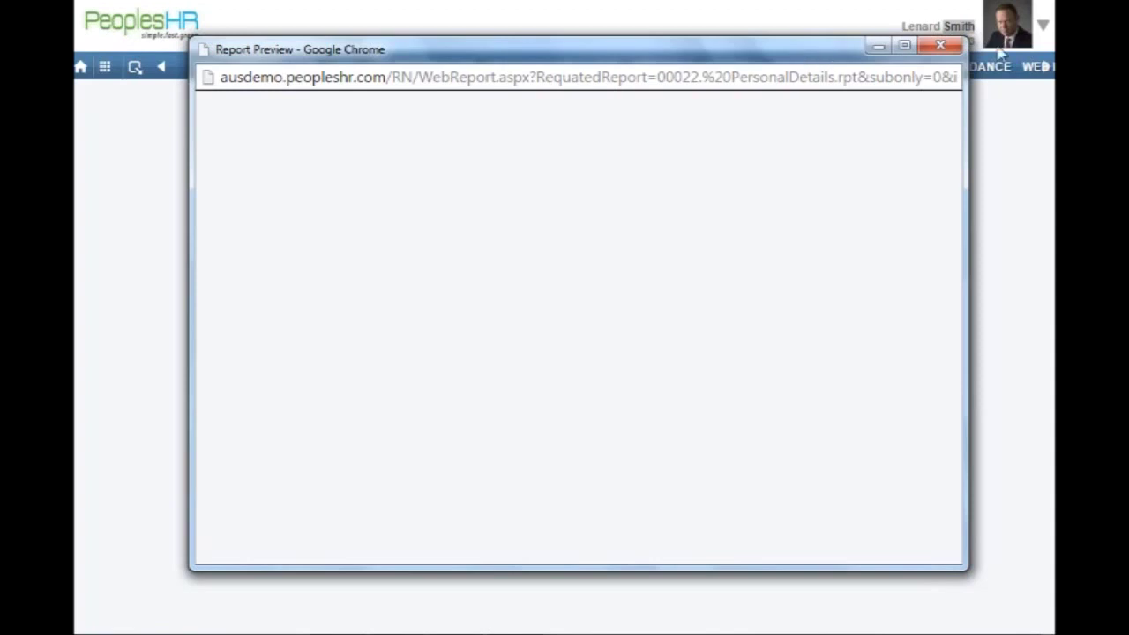
pyautogui.click(940, 45)
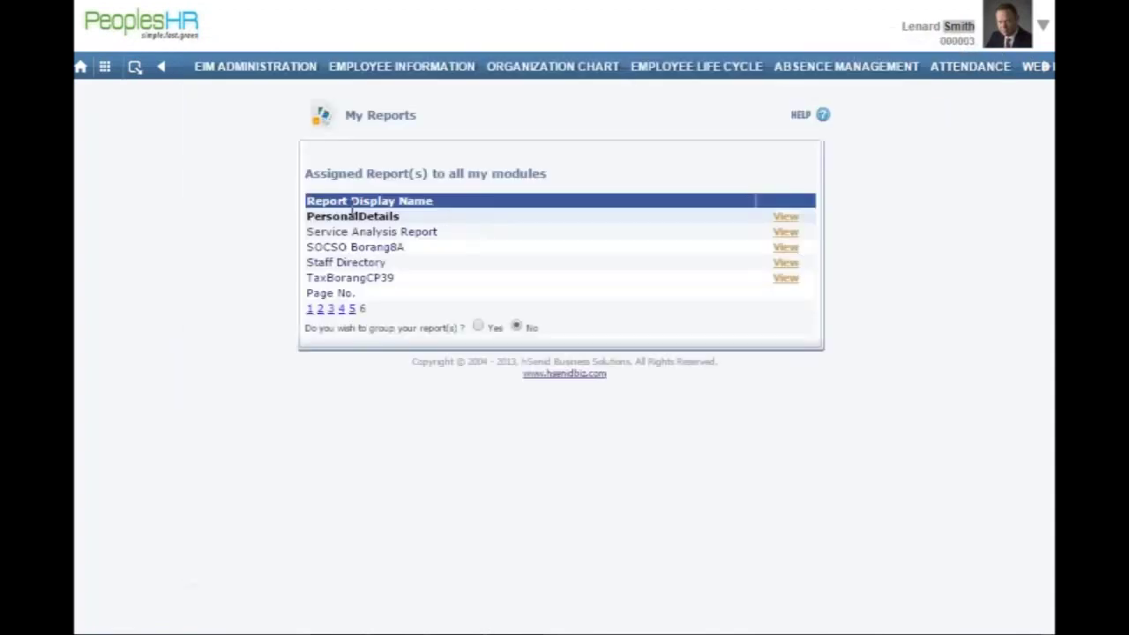
# Step: Look over the Report Navigator options and the Attendance and EIM Administration pages, and show all reports from the EIM Administration page
pyautogui.click(134, 66)
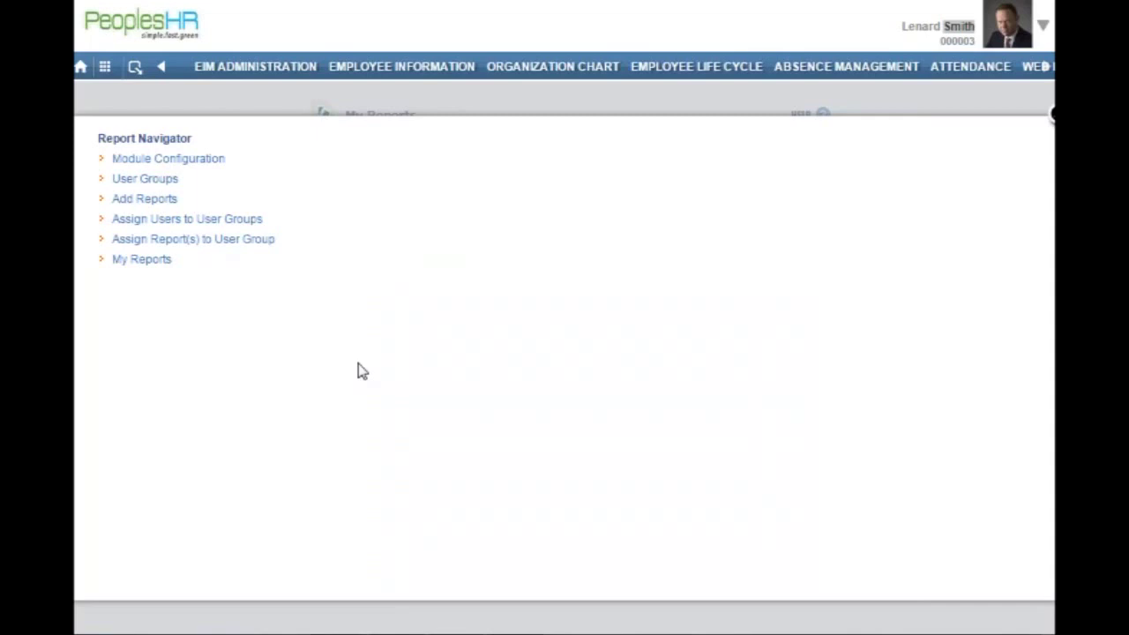
pyautogui.click(971, 70)
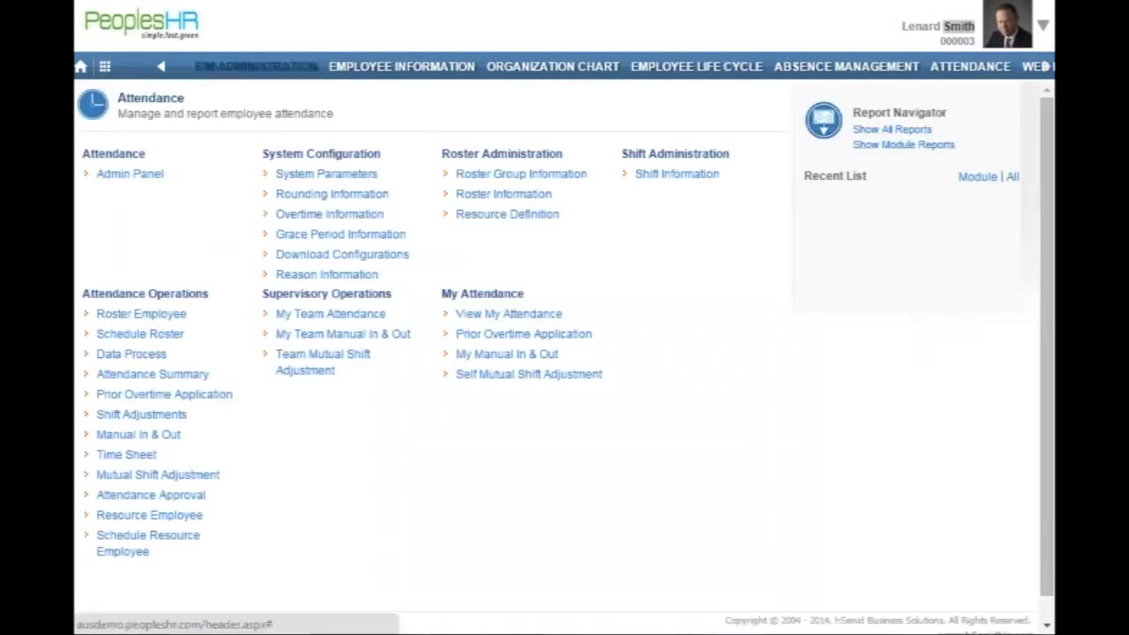
pyautogui.click(970, 67)
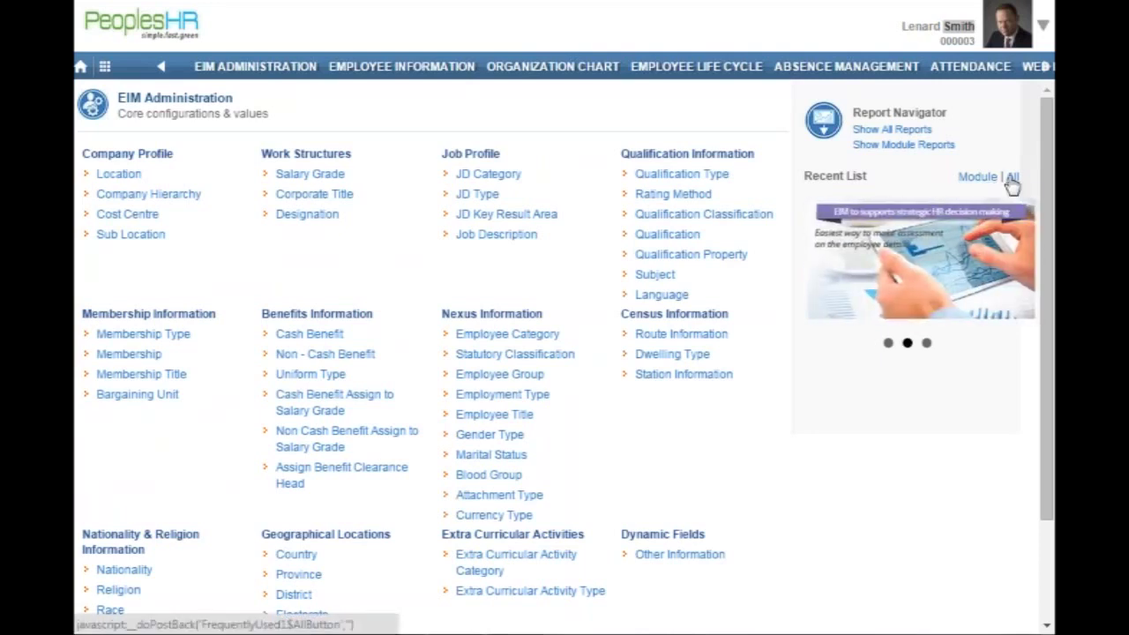
pyautogui.click(892, 130)
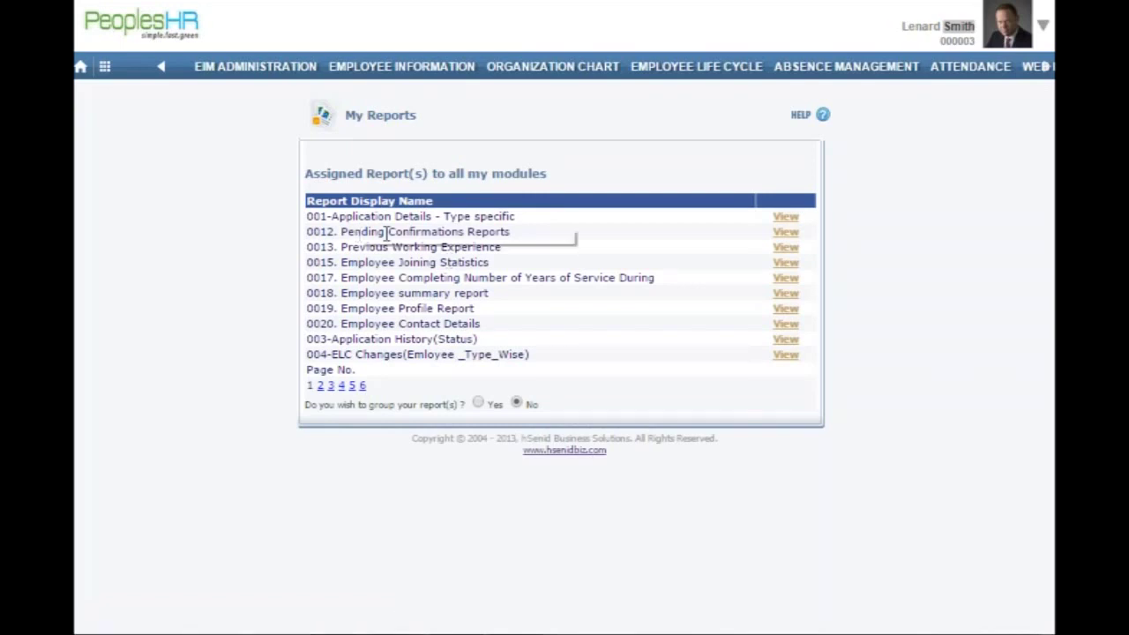
# Step: Try to view the 0012. Pending Confirmations Reports entry and close its preview window
pyautogui.click(782, 233)
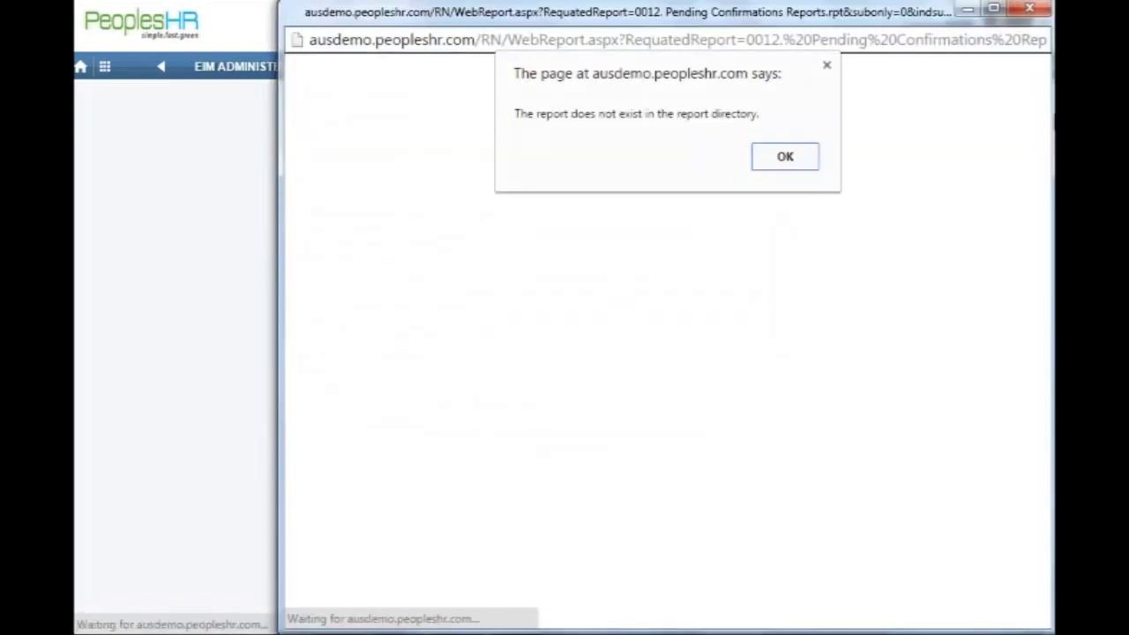
pyautogui.click(785, 157)
pyautogui.moveTo(894, 13); pyautogui.dragTo(810, 2)
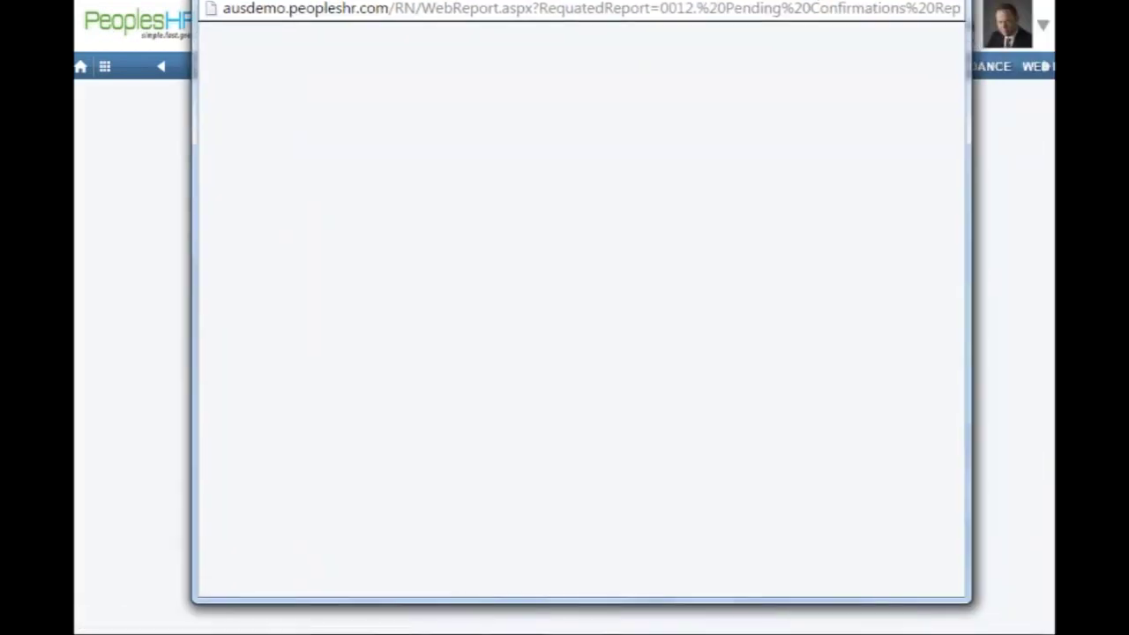
pyautogui.click(952, 1)
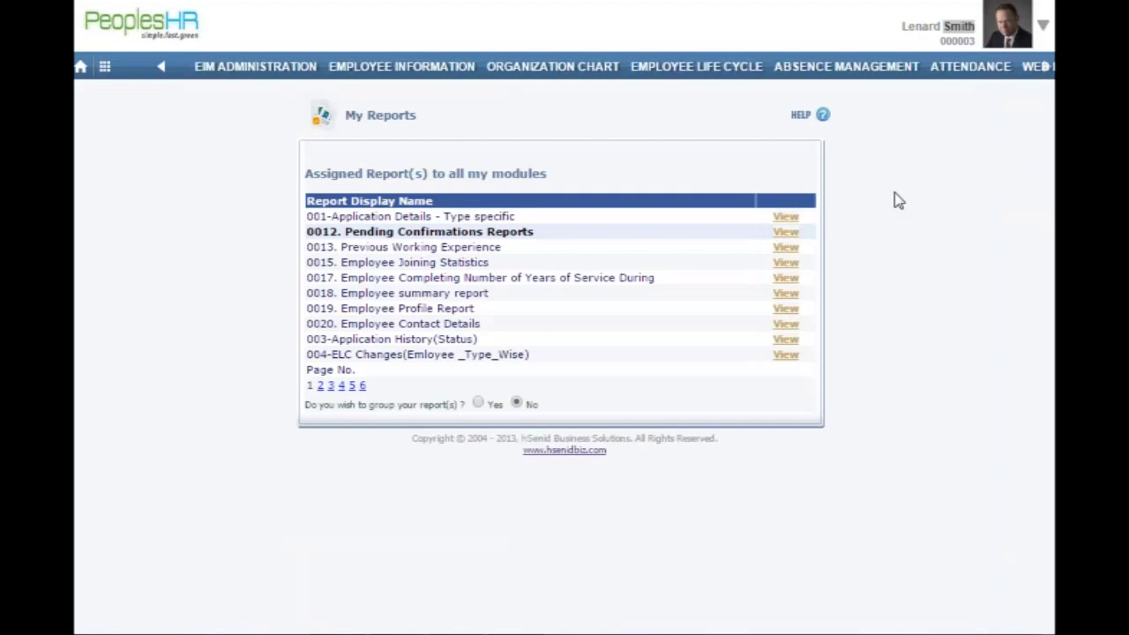